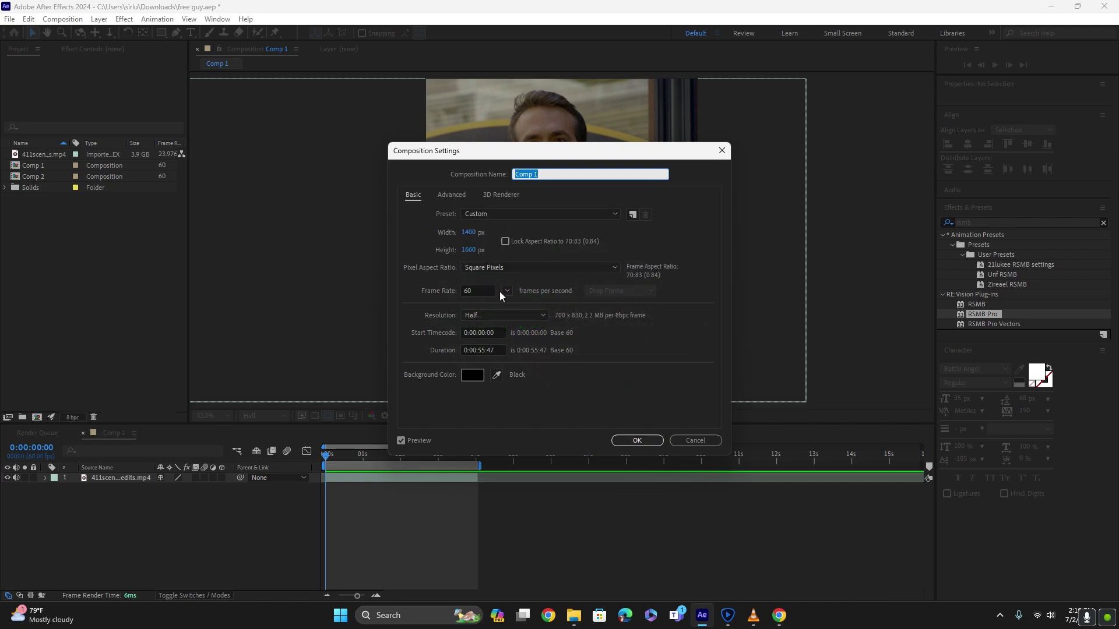
Accept the 1400×1660, 60 fps Composition Settings for Comp 1
left_click(631, 442)
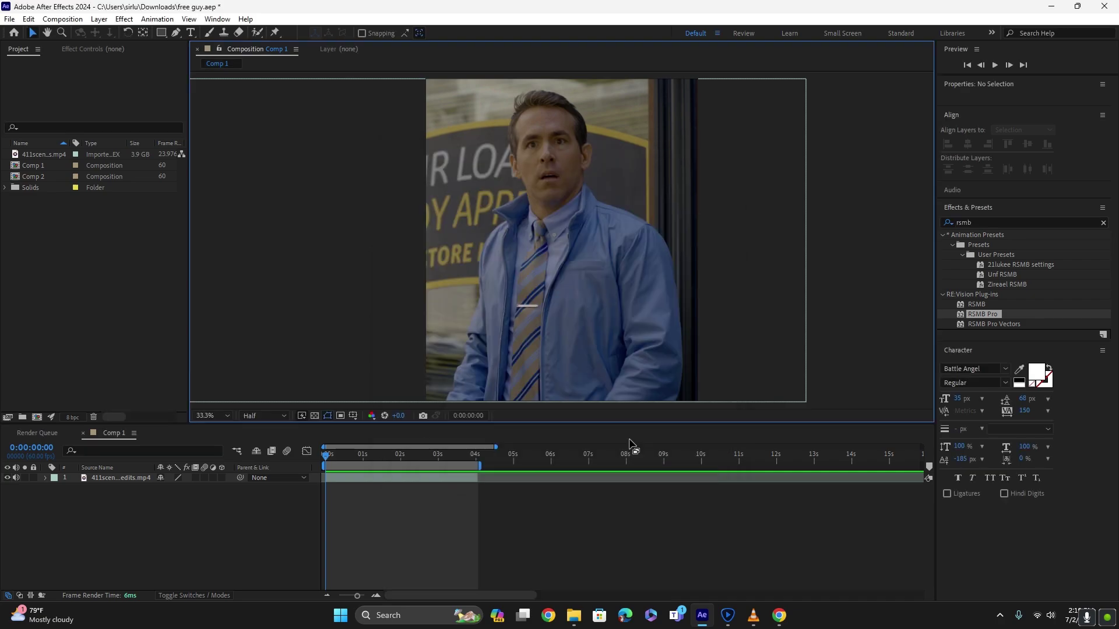
Create a full-frame black solid (Black Solid 3) above the footage with Ctrl+Y
left_click(333, 463)
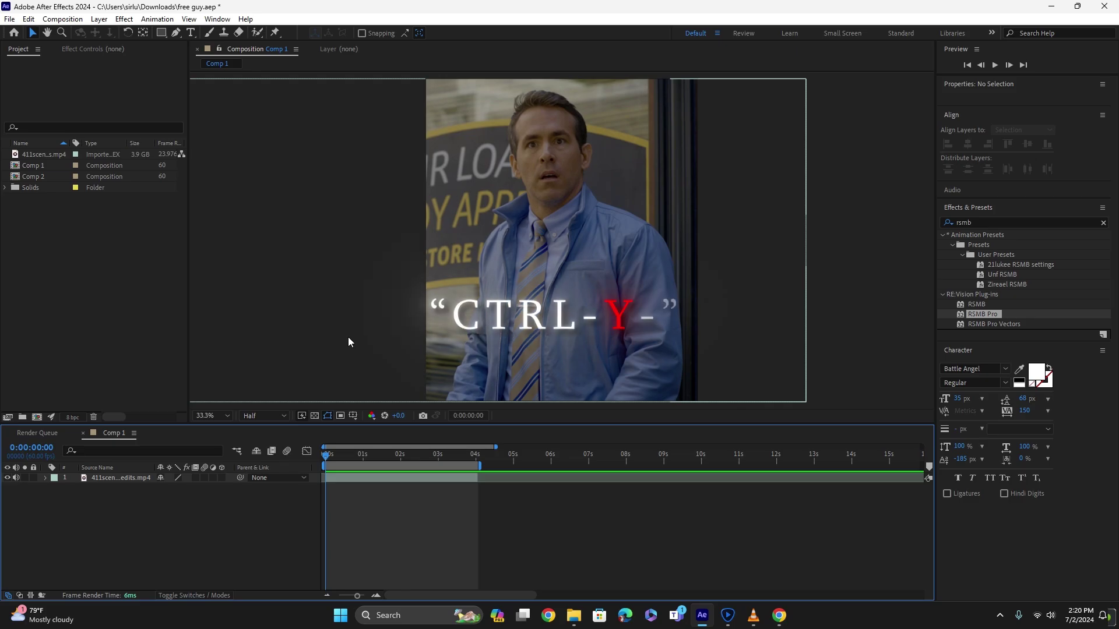
key("ctrl+y")
left_click(601, 412)
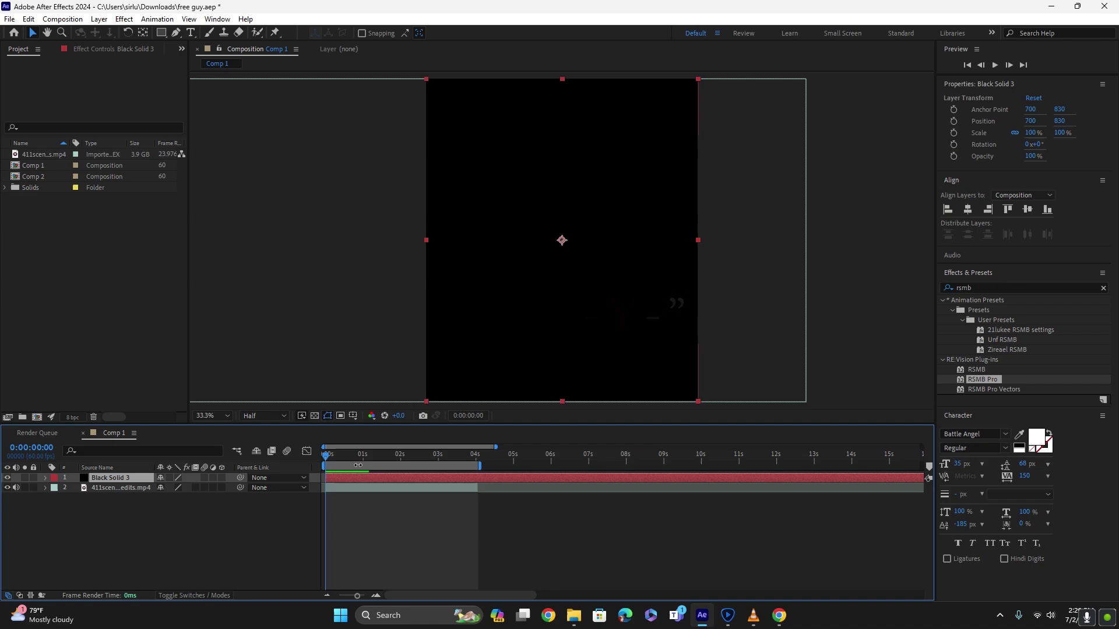
Split the black solid at 1 second and delete the later piece
left_click(362, 455)
left_click_drag(362, 457, 364, 456)
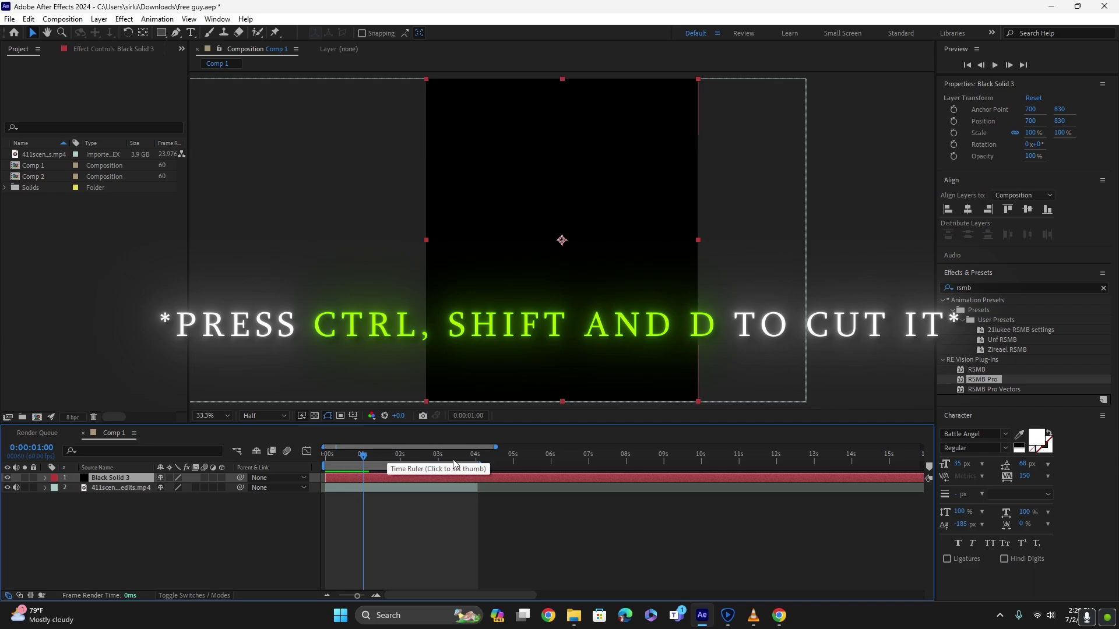
key("ctrl+shift+d")
key("Delete")
left_click_drag(342, 456, 319, 460)
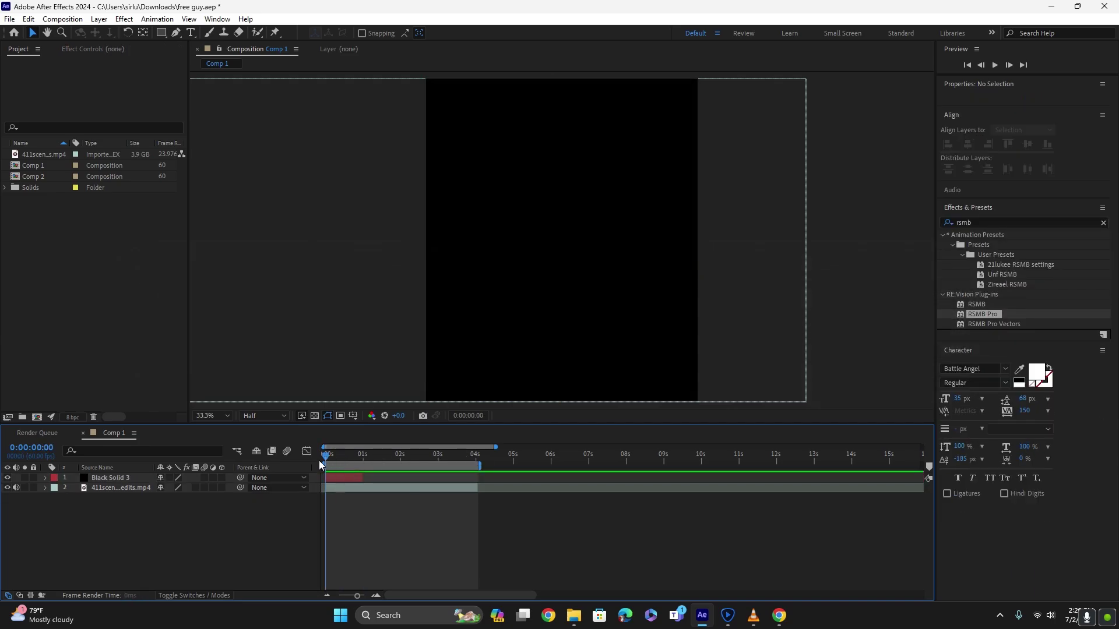
left_click(336, 477)
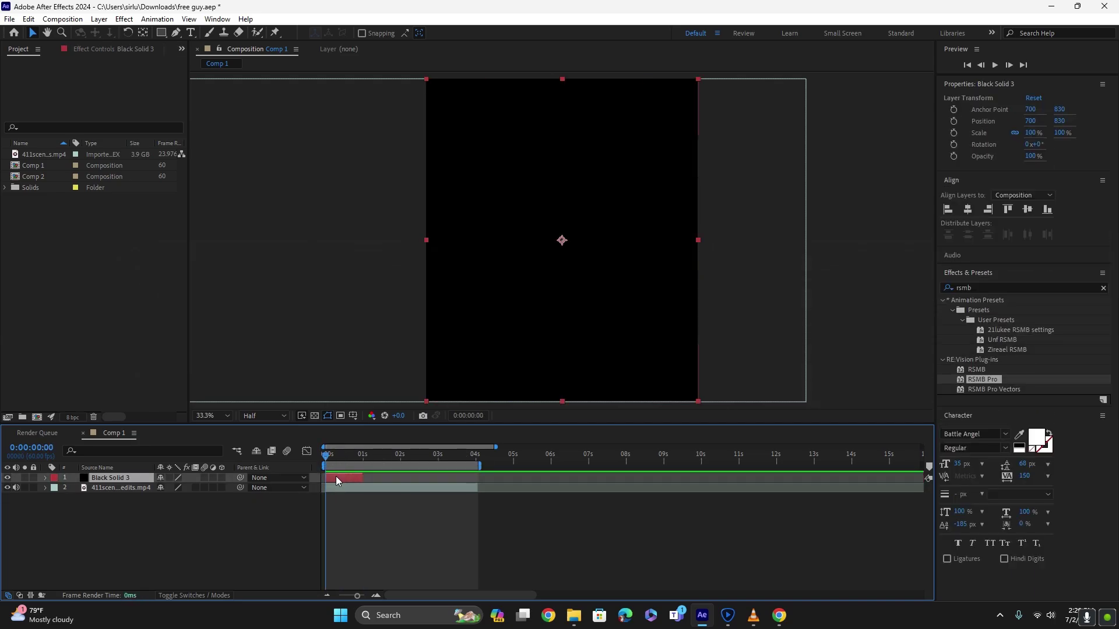
Scale Black Solid 3 to about 121% × 52.7% and move it up over the frame's top
left_click(361, 458)
left_click_drag(346, 455, 326, 458)
mouse_move(673, 144)
left_mouse_down()
mouse_move(644, 113)
mouse_move(674, 137)
mouse_move(671, 157)
left_mouse_up()
left_click_drag(698, 89, 725, 165)
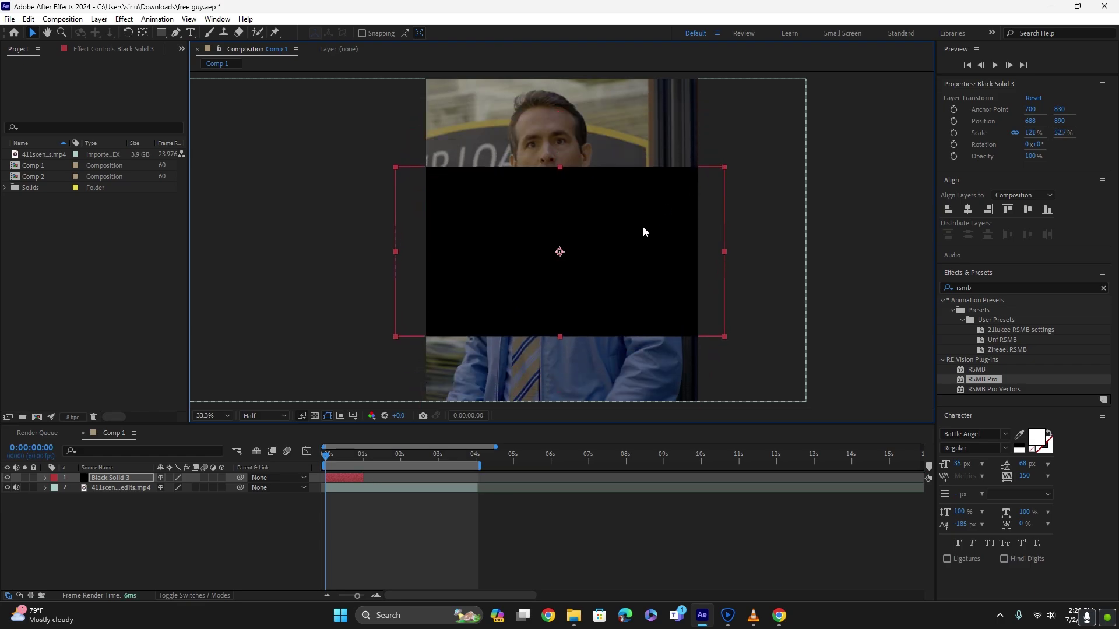
left_click_drag(643, 228, 649, 141)
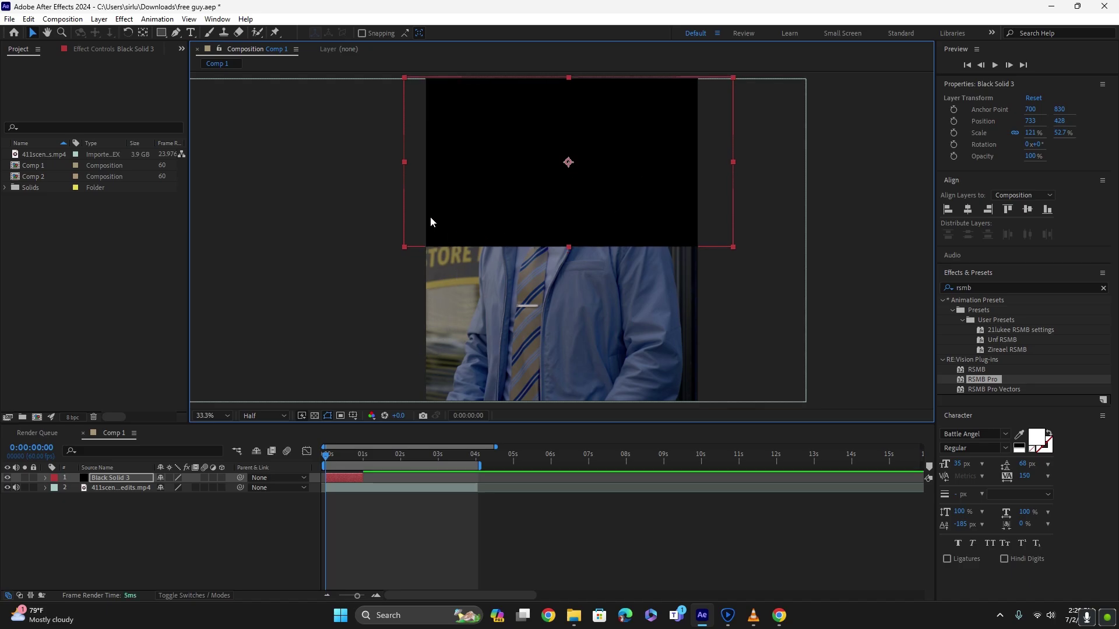
Rotate the black solid to -33° and reposition it toward the upper left
key("r")
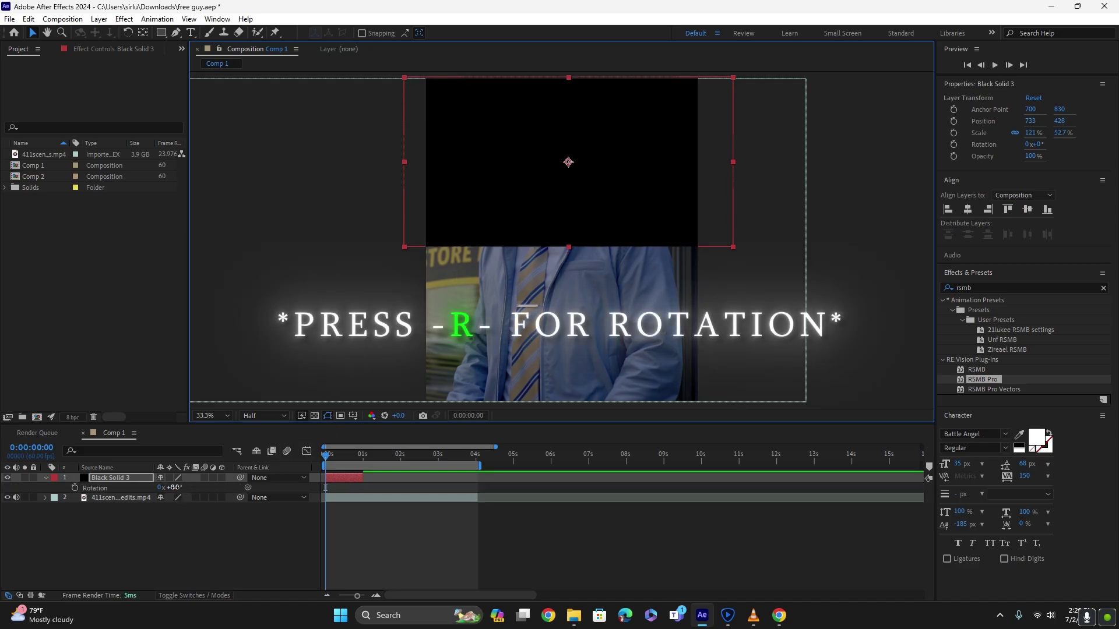
left_click_drag(173, 487, 154, 487)
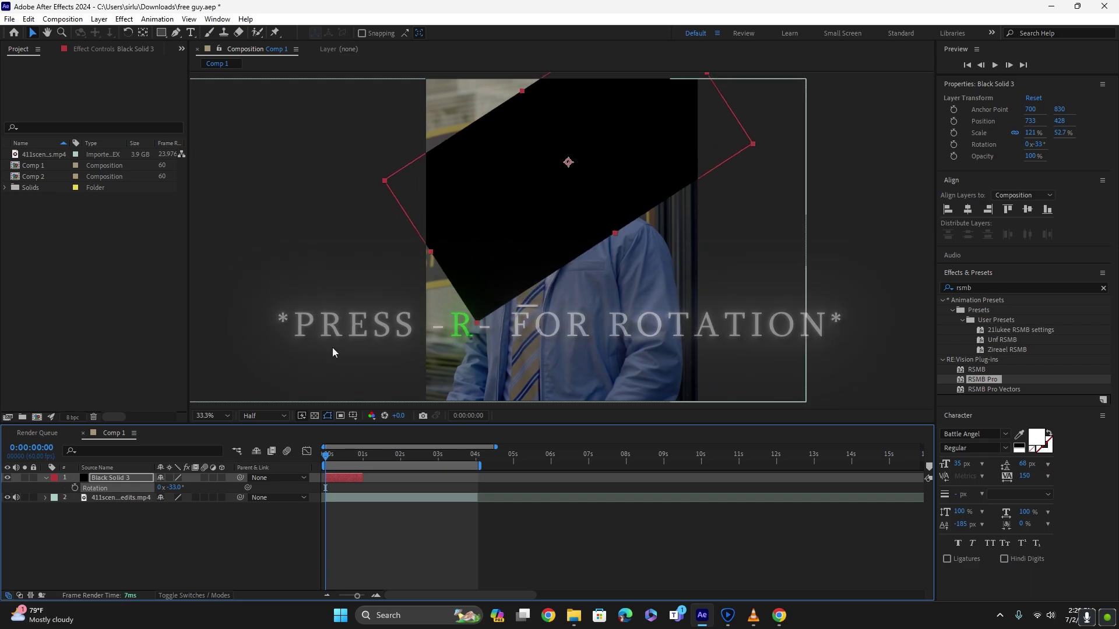
left_click_drag(509, 221, 457, 170)
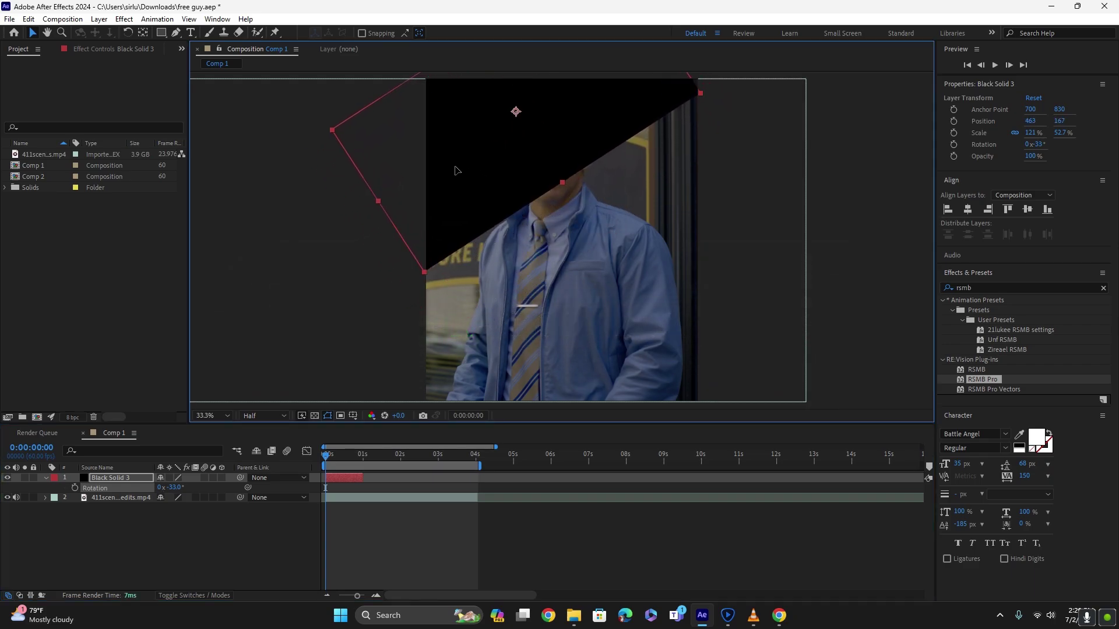
left_click_drag(563, 183, 572, 206)
left_click_drag(436, 102, 452, 150)
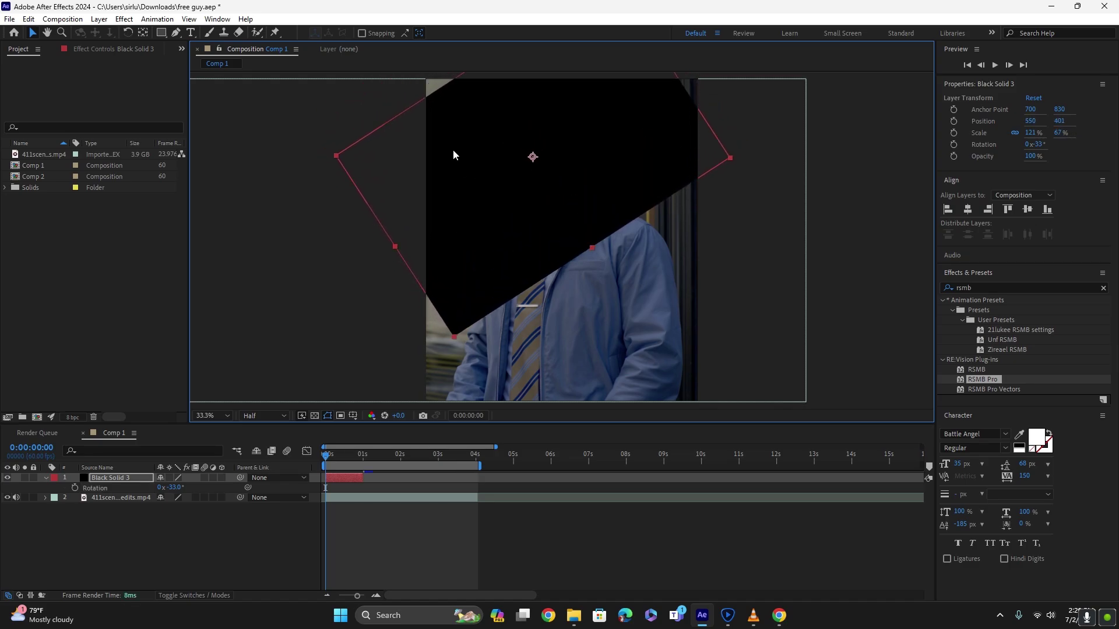
Resize the tilted solid to 148.4% × 72.1% to cover the upper-left diagonal half
left_click_drag(397, 247, 369, 263)
key("ctrl+Down")
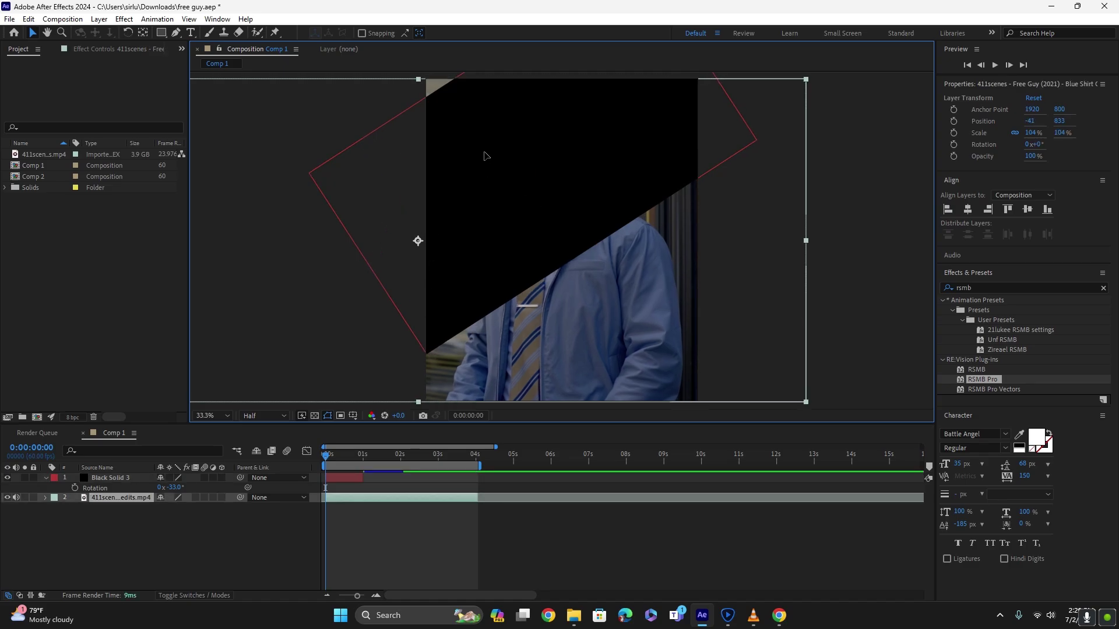
left_click(348, 476)
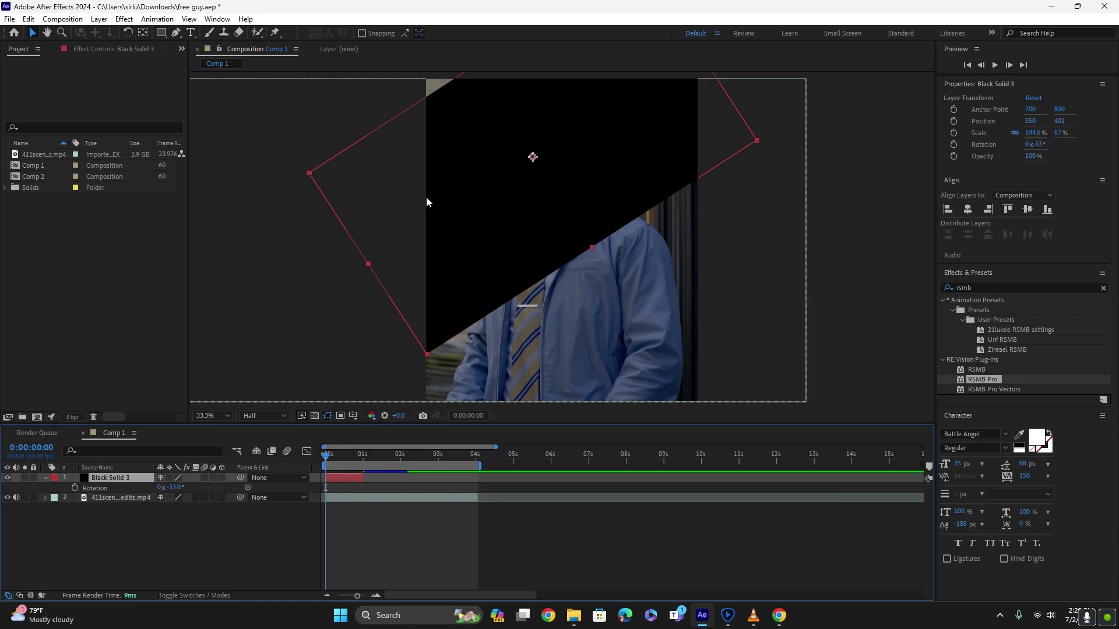
left_click_drag(310, 174, 304, 168)
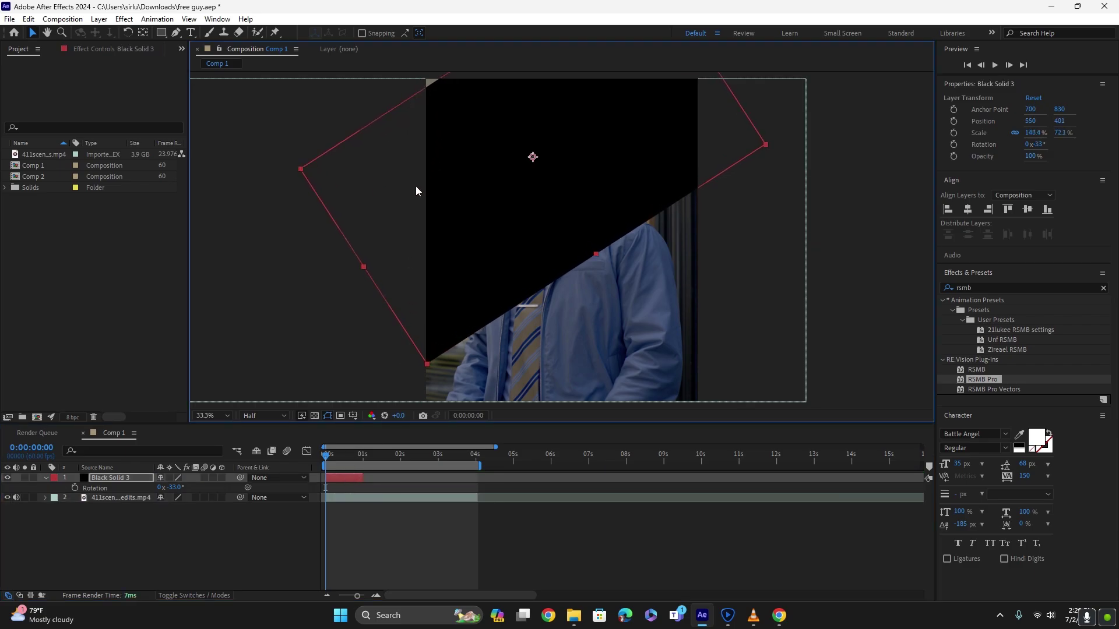
left_click_drag(415, 187, 584, 160)
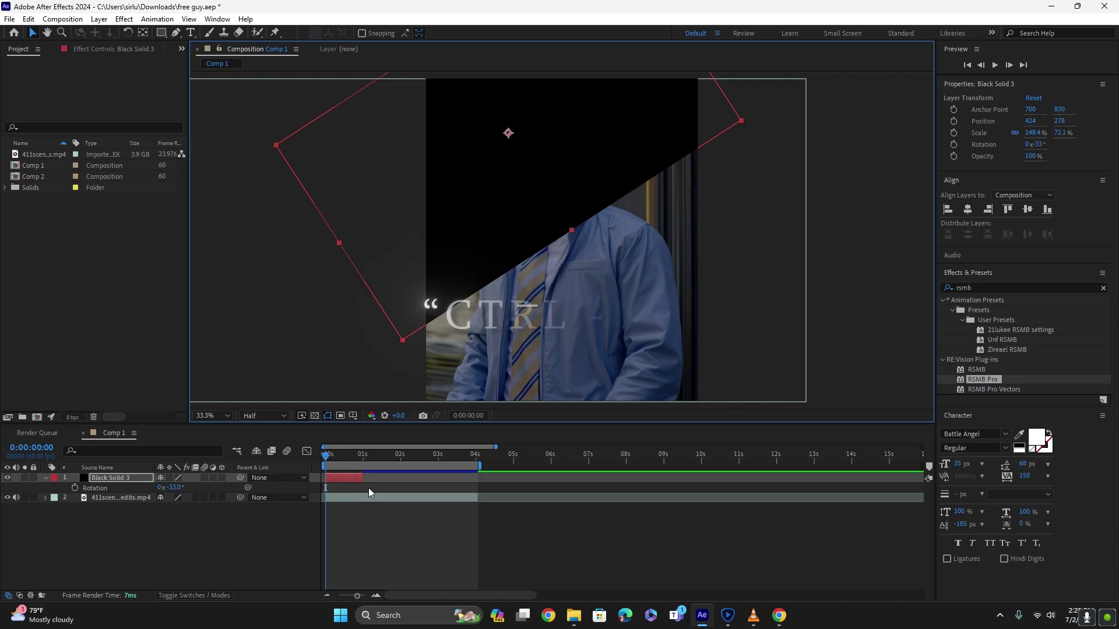
Duplicate the tilted solid, move the copy to the lower right, and widen both solids
key("ctrl+d")
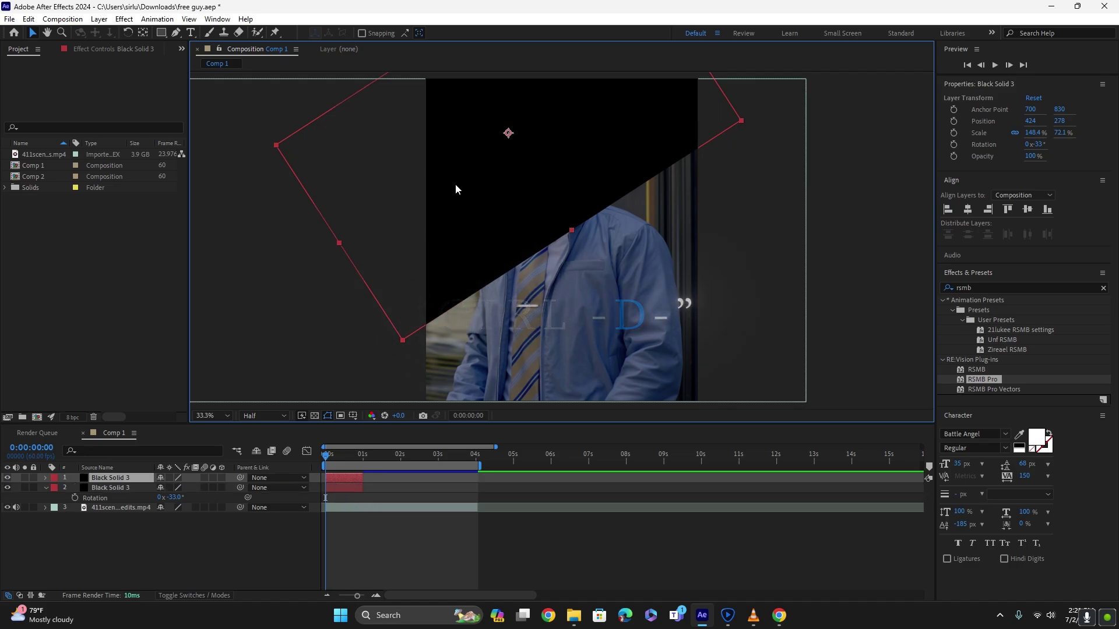
left_click_drag(488, 173, 605, 357)
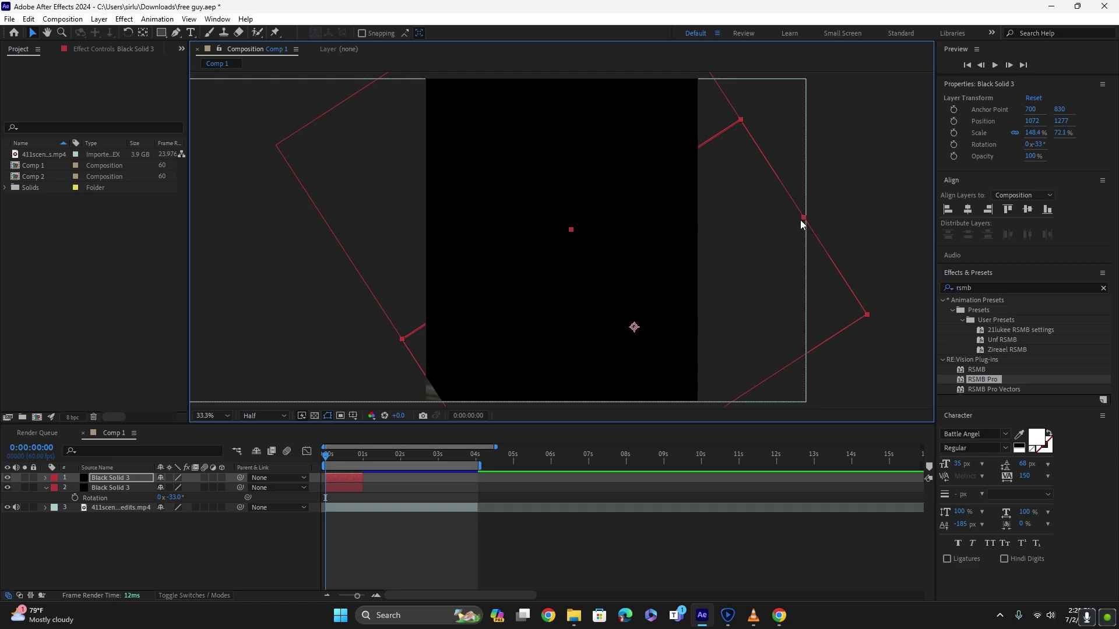
left_click_drag(804, 219, 822, 215)
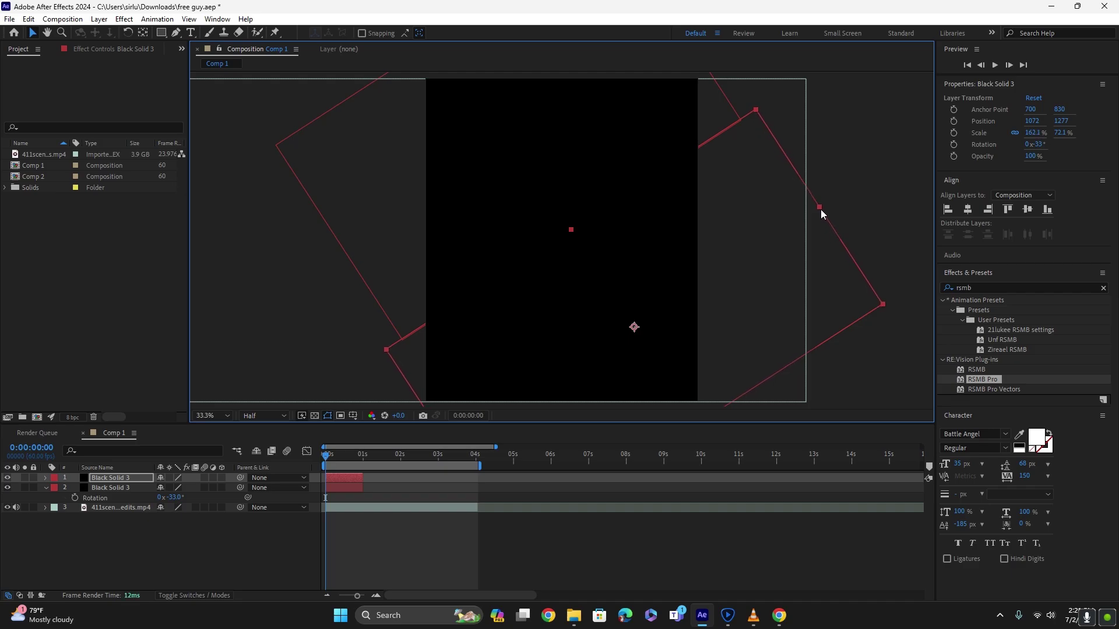
left_click(609, 198)
left_click_drag(335, 245, 321, 251)
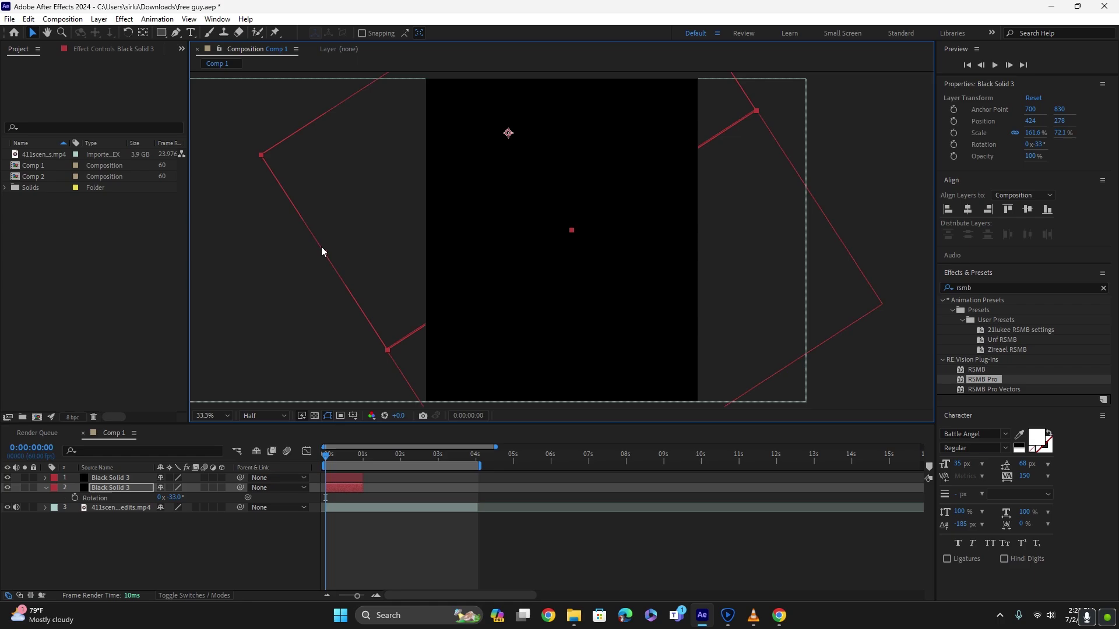
left_click(334, 479)
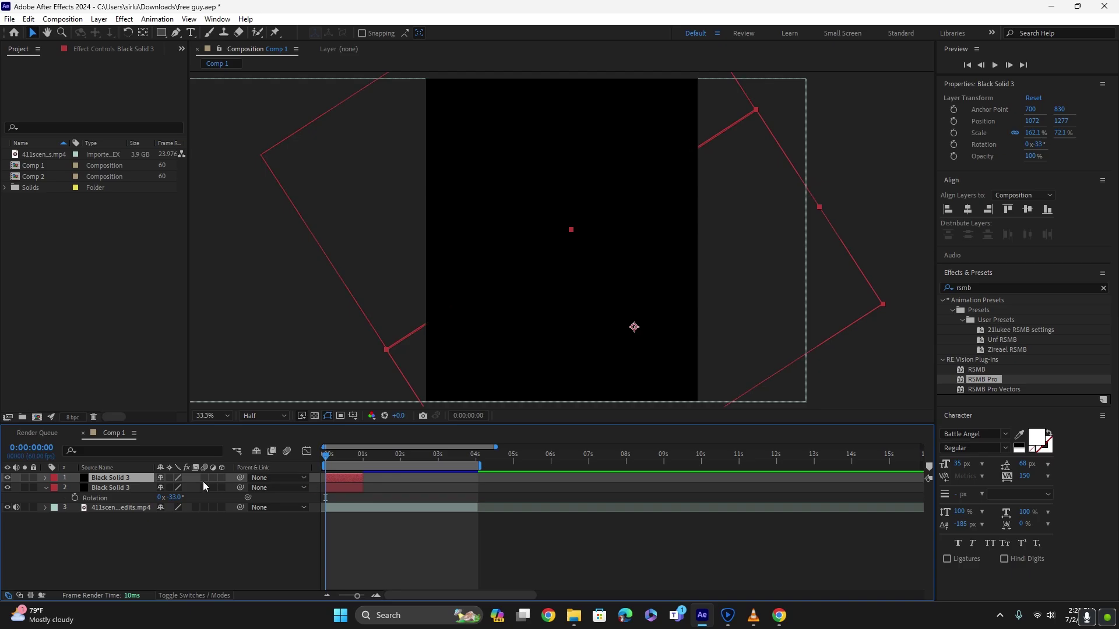
Keyframe the top solid's Position so it slides down to Y 2683 by frame 58
key("p")
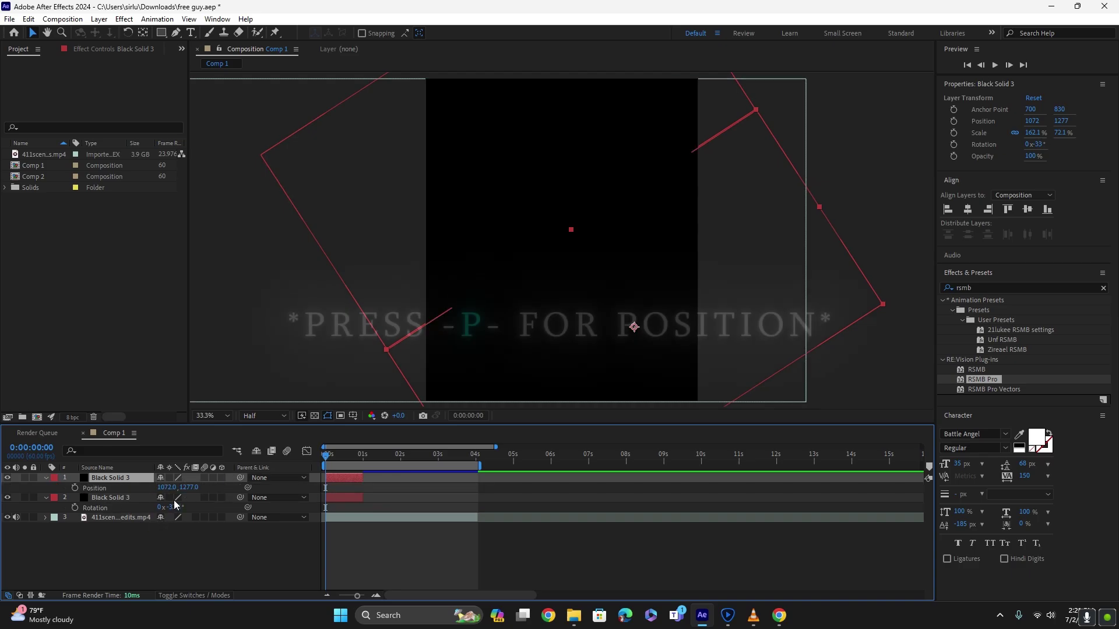
left_click(74, 489)
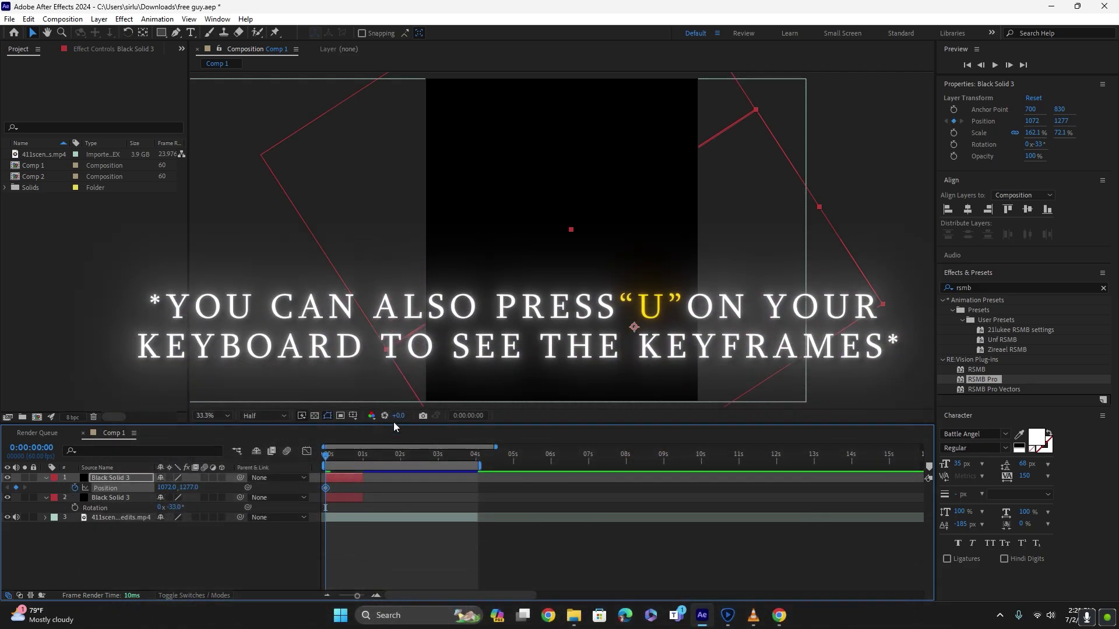
left_click(360, 455)
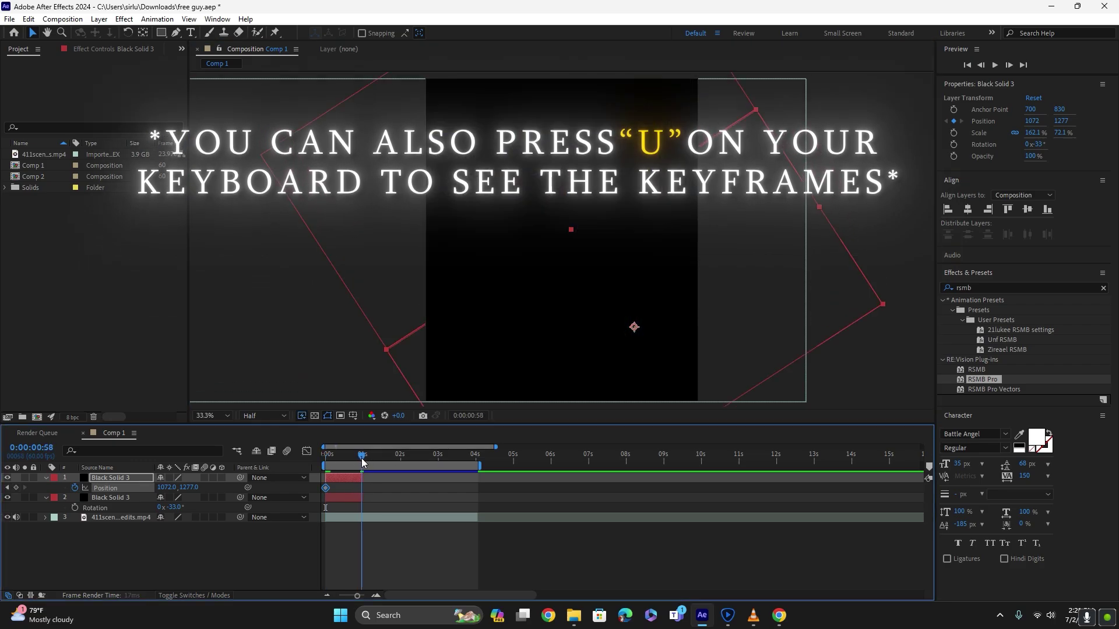
left_click_drag(357, 596, 362, 596)
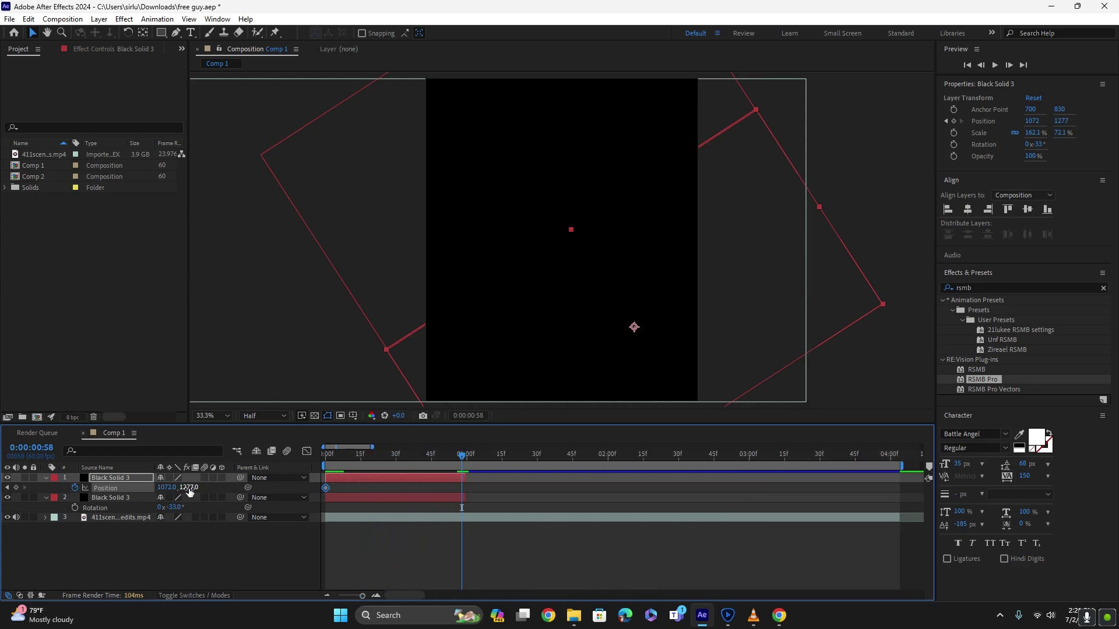
left_click_drag(186, 494, 598, 488)
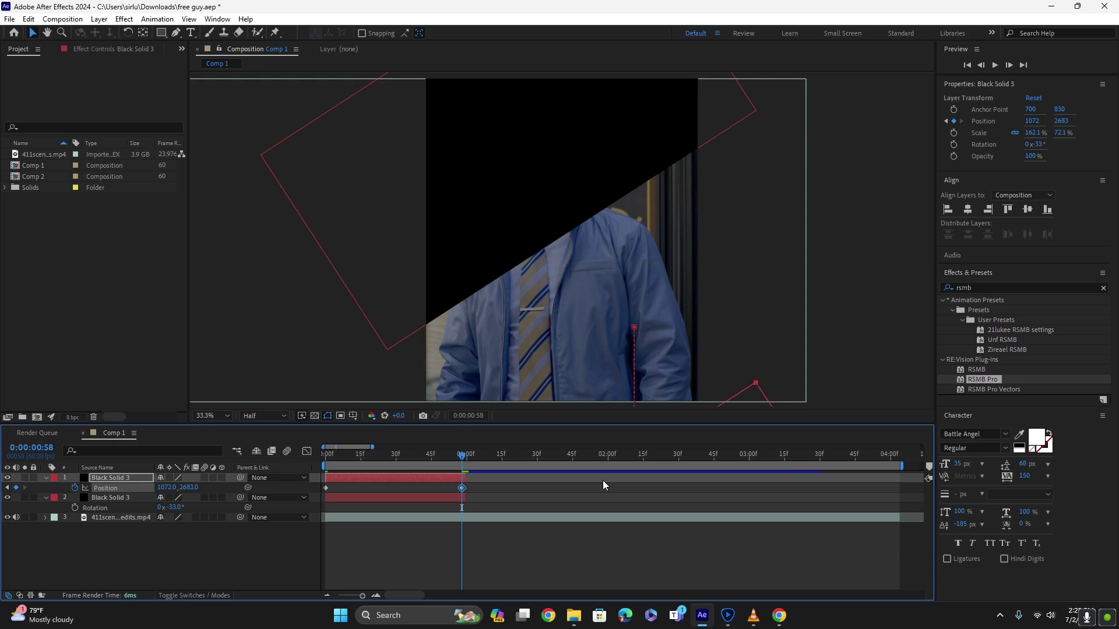
Keyframe the second solid's Position rising from Y 278 to -1055 by frame 58
left_click_drag(344, 464, 312, 469)
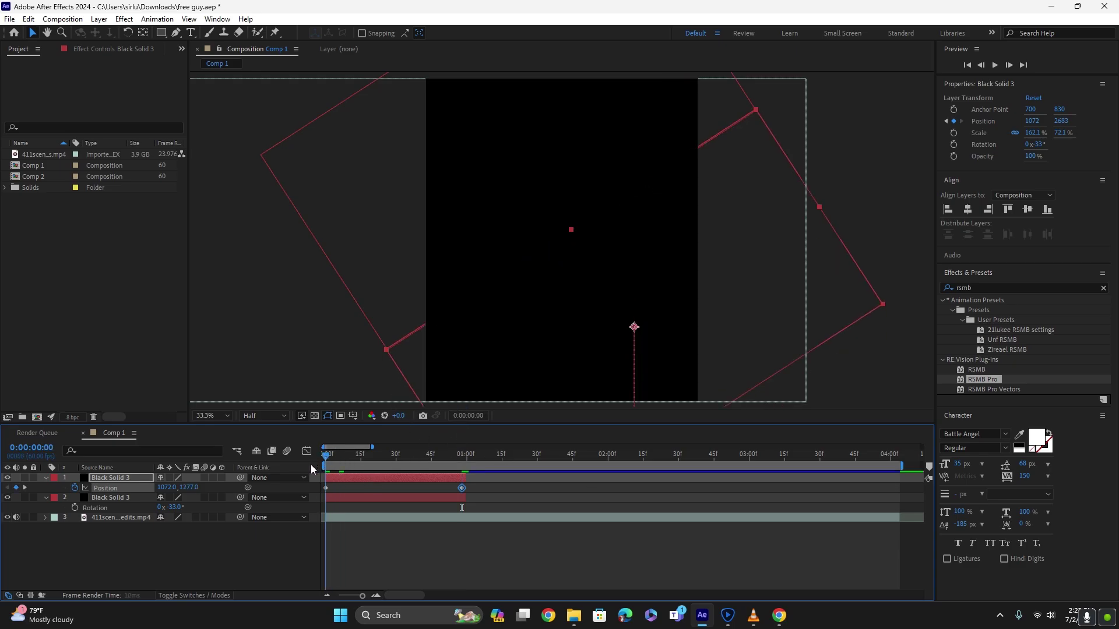
left_click(339, 500)
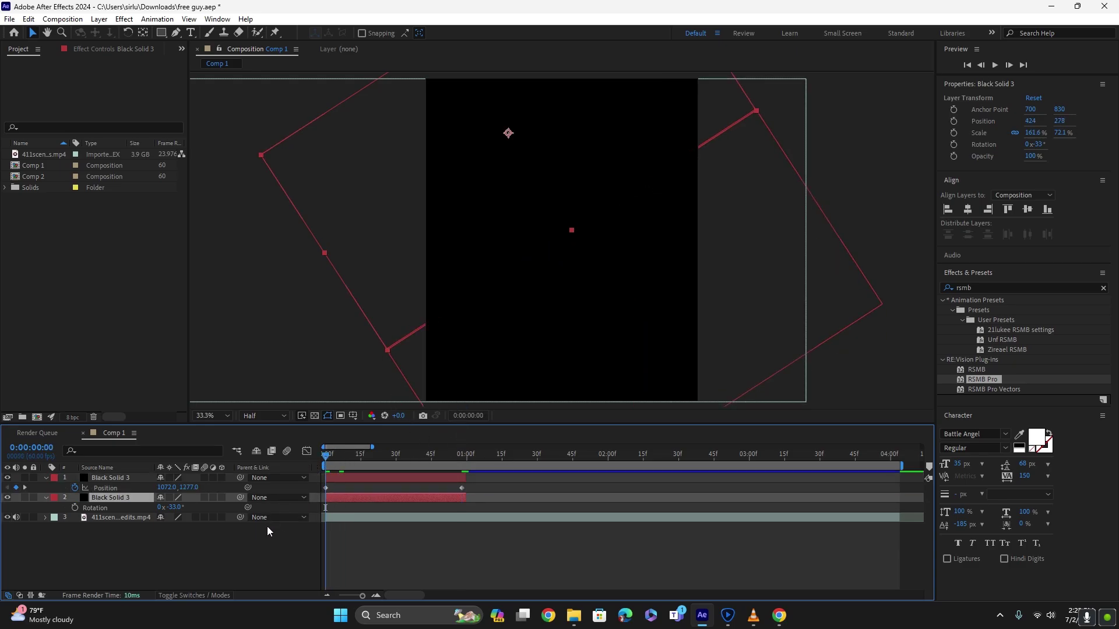
key("p")
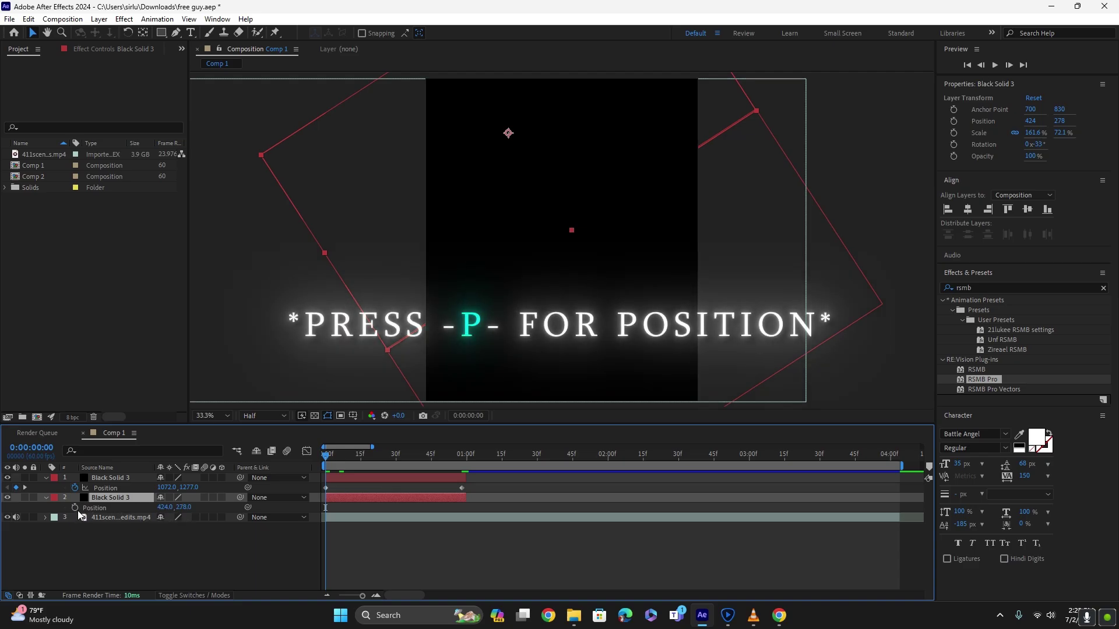
left_click(76, 508)
left_click_drag(325, 457, 465, 457)
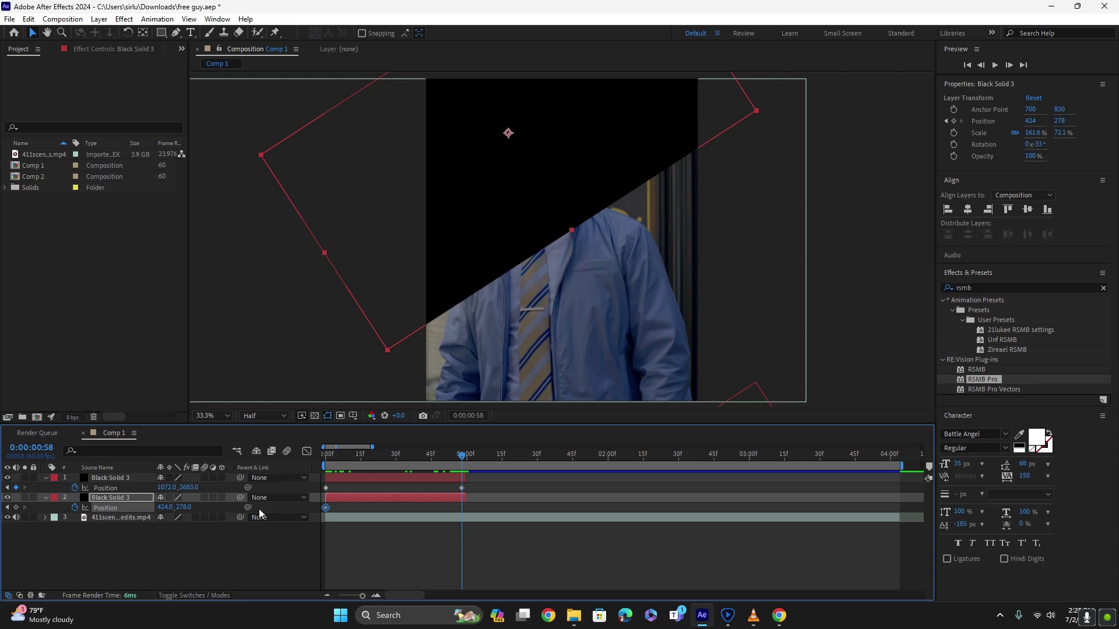
left_click_drag(183, 508, 44, 521)
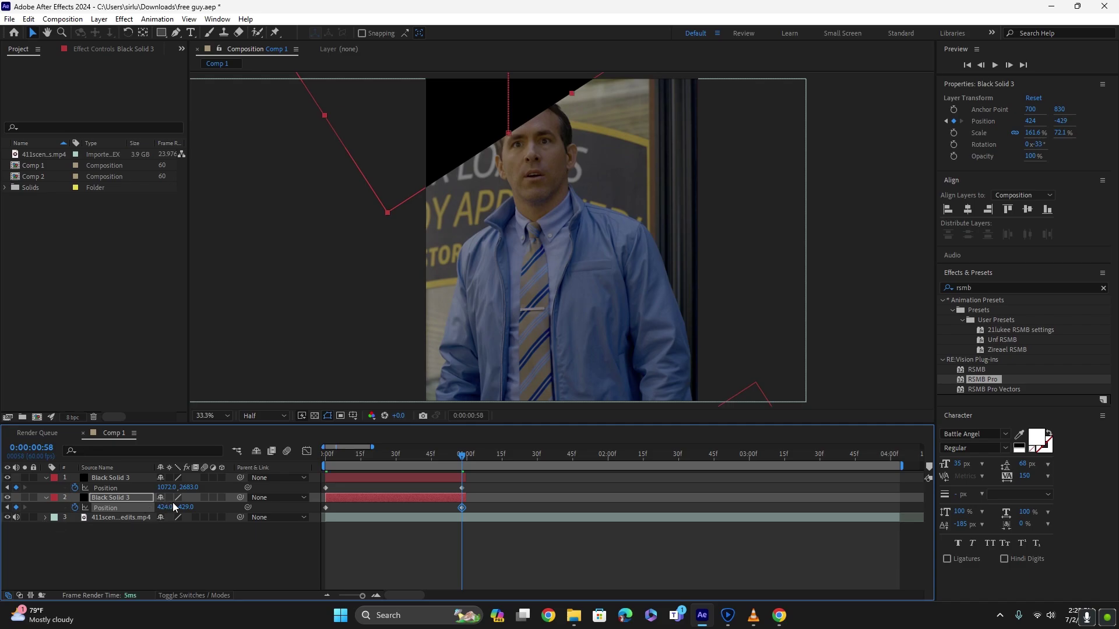
left_click_drag(173, 507, 17, 519)
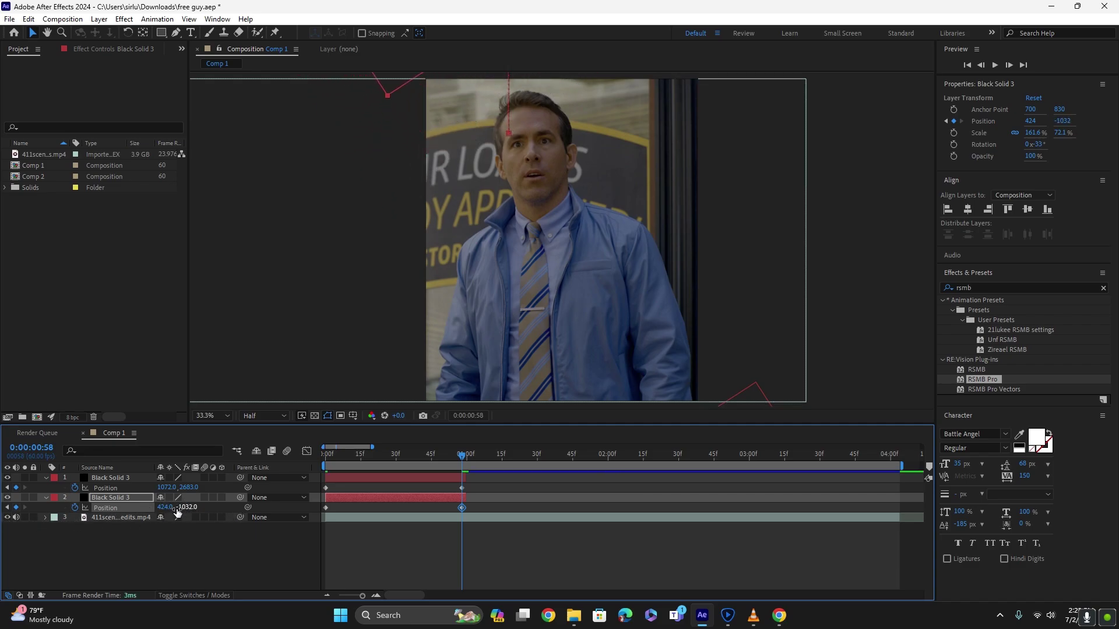
left_click_drag(171, 516, 165, 519)
left_click(460, 477)
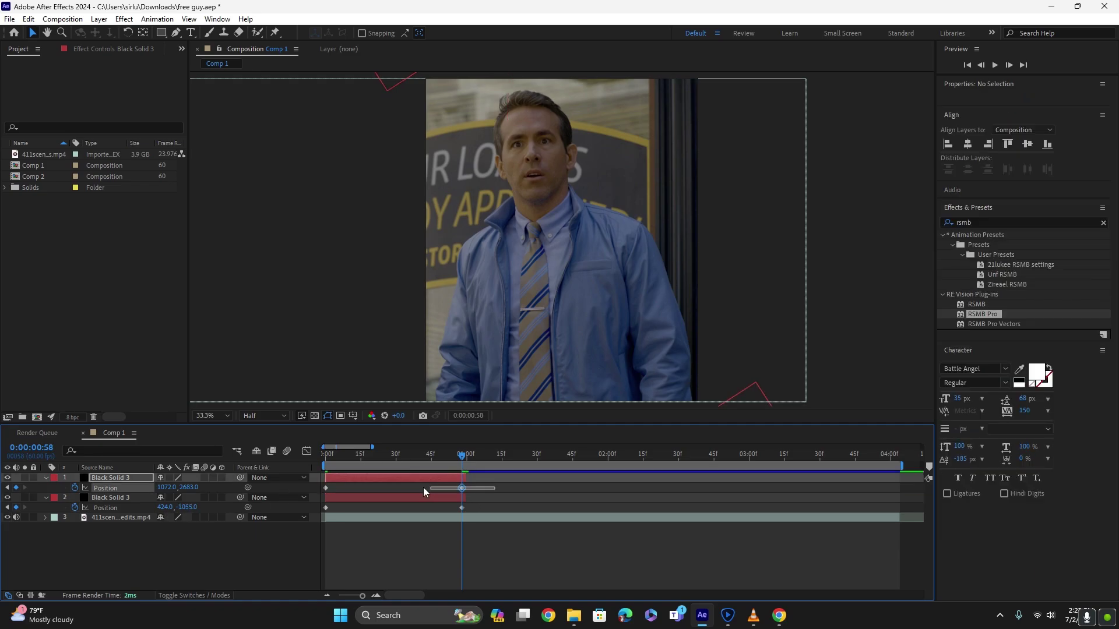
right_click(324, 494)
Apply Easy Ease to both of the top solid's Position keyframes
left_click(522, 489)
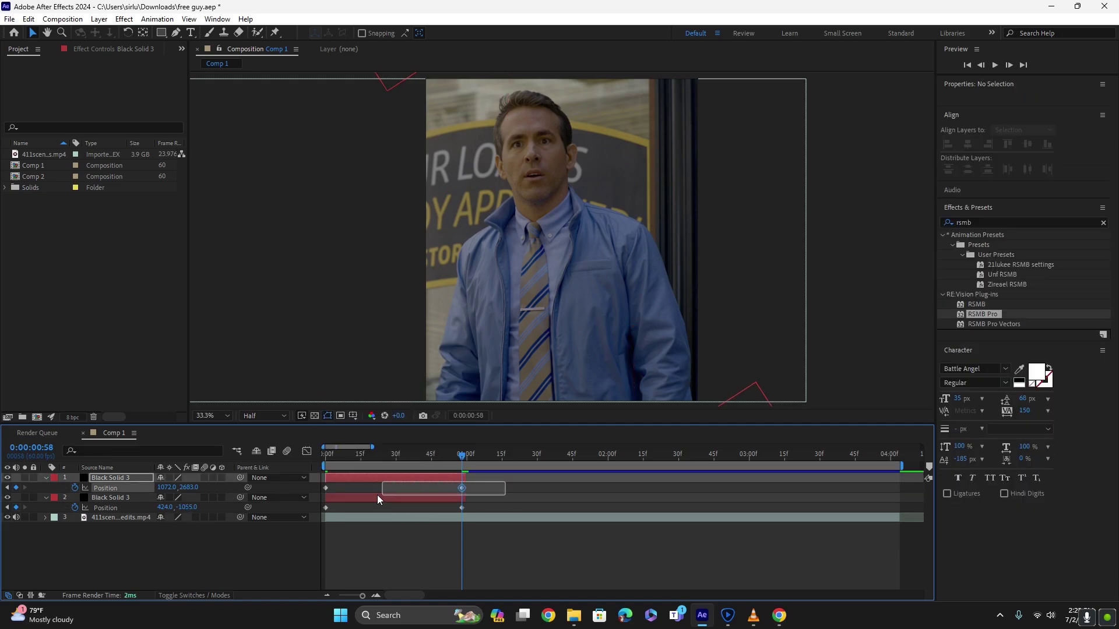
right_click(325, 490)
mouse_move(408, 479)
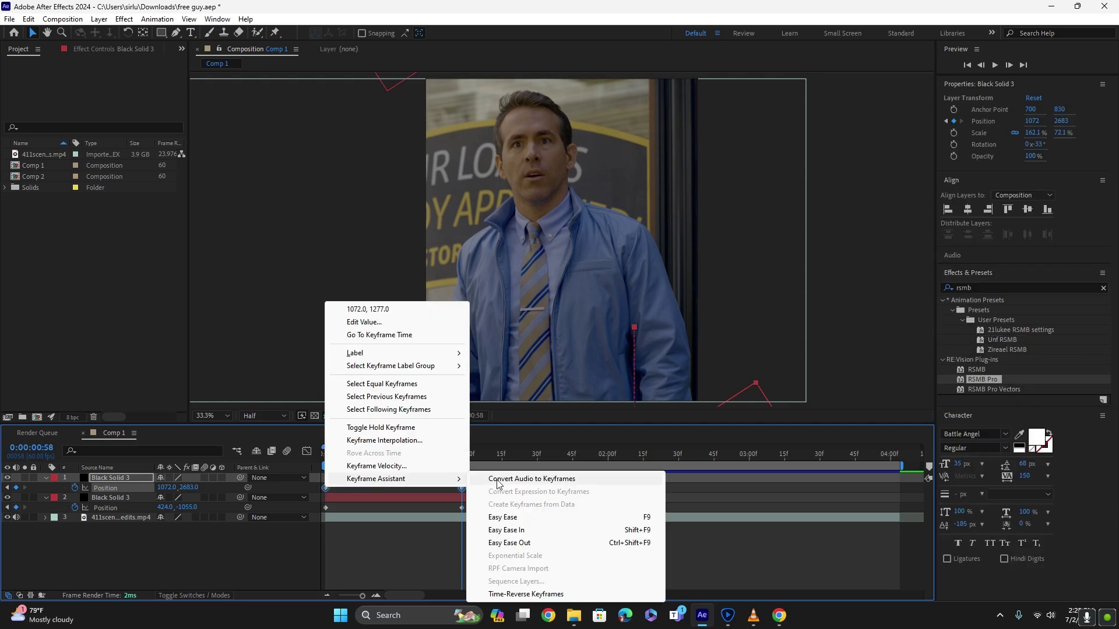
left_click(523, 518)
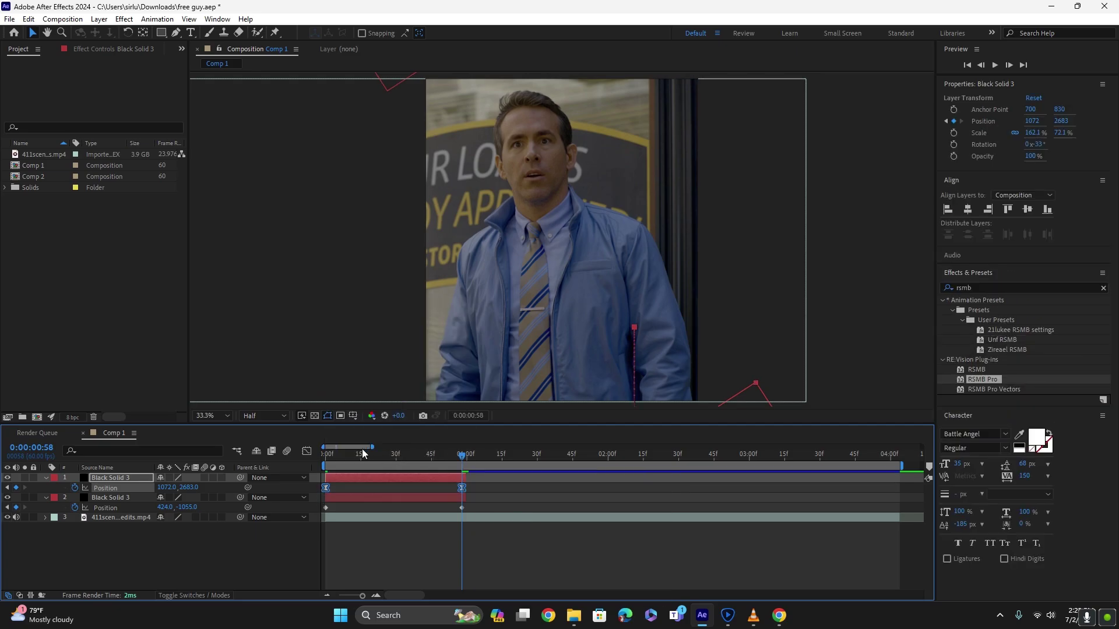
In the speed graph, set the keyframe influences to about 30% outgoing and 70% incoming
left_click(306, 452)
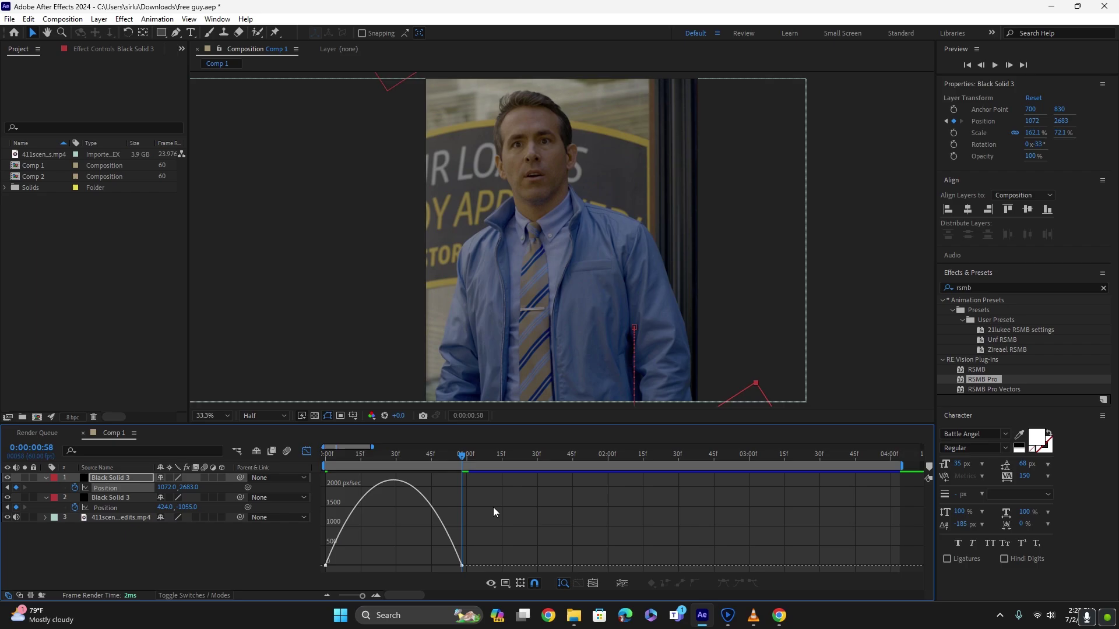
right_click(406, 507)
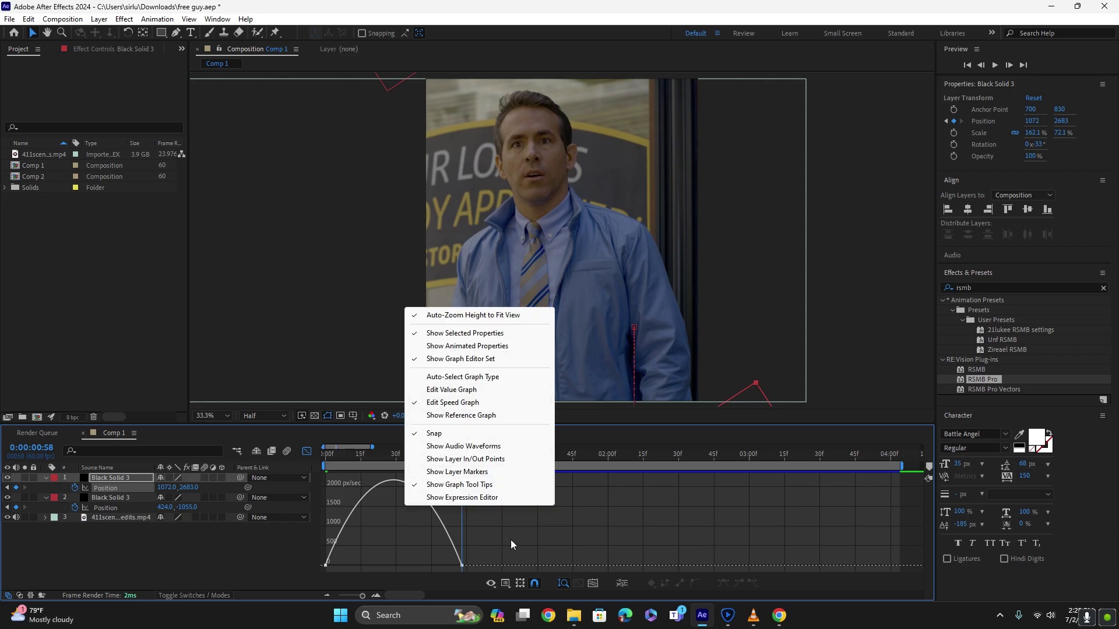
left_click(474, 410)
left_click_drag(492, 575, 322, 475)
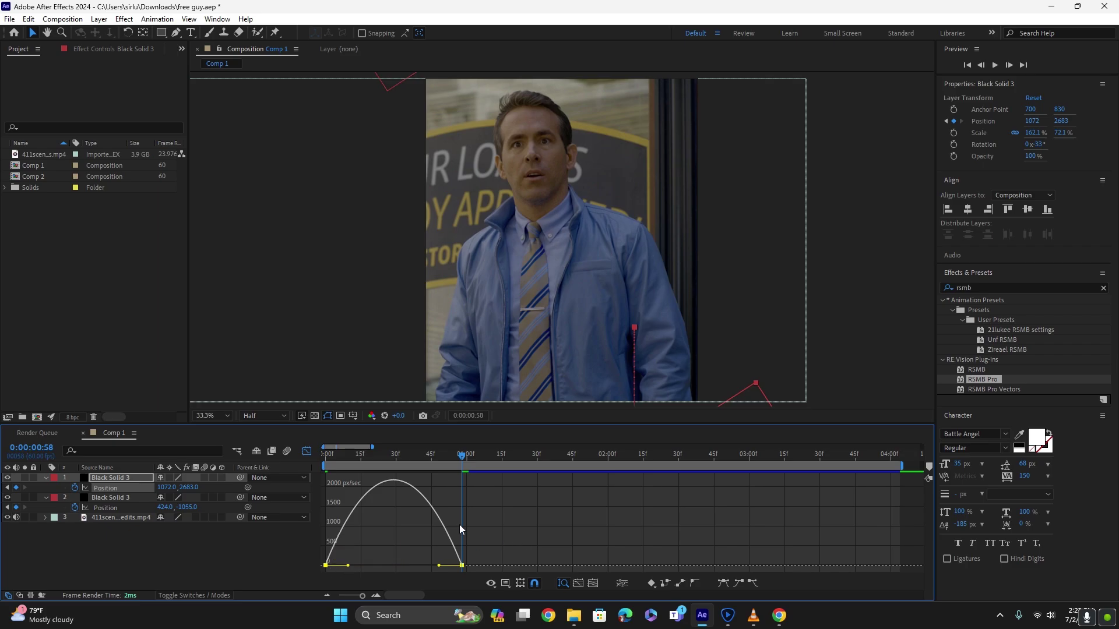
mouse_move(362, 595)
left_mouse_down()
mouse_move(352, 598)
mouse_move(363, 598)
left_mouse_up()
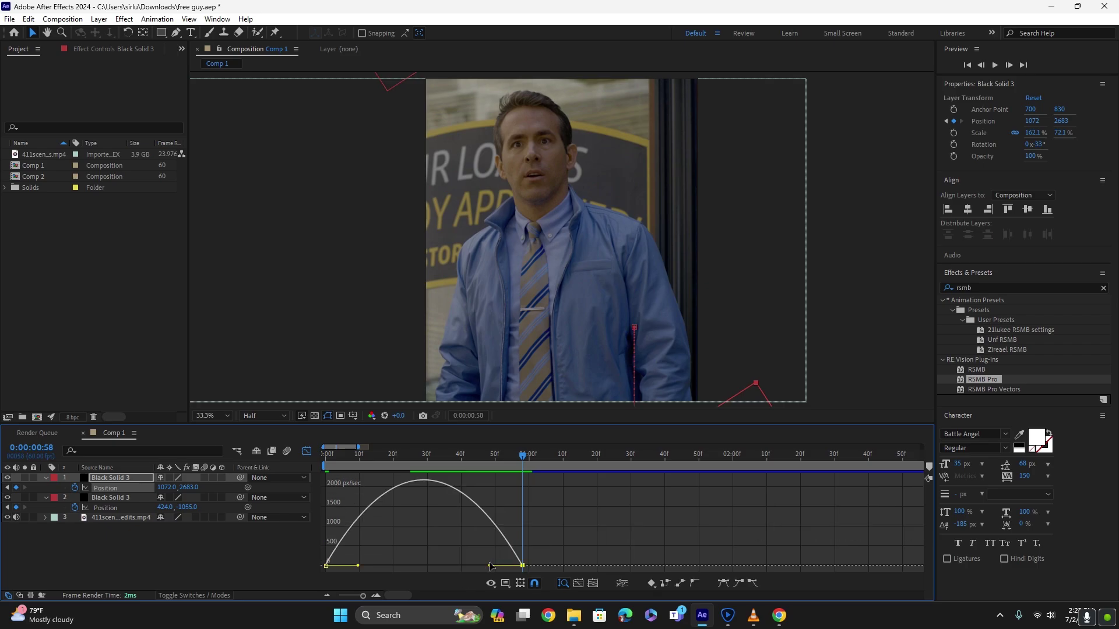
left_click_drag(488, 566, 452, 574)
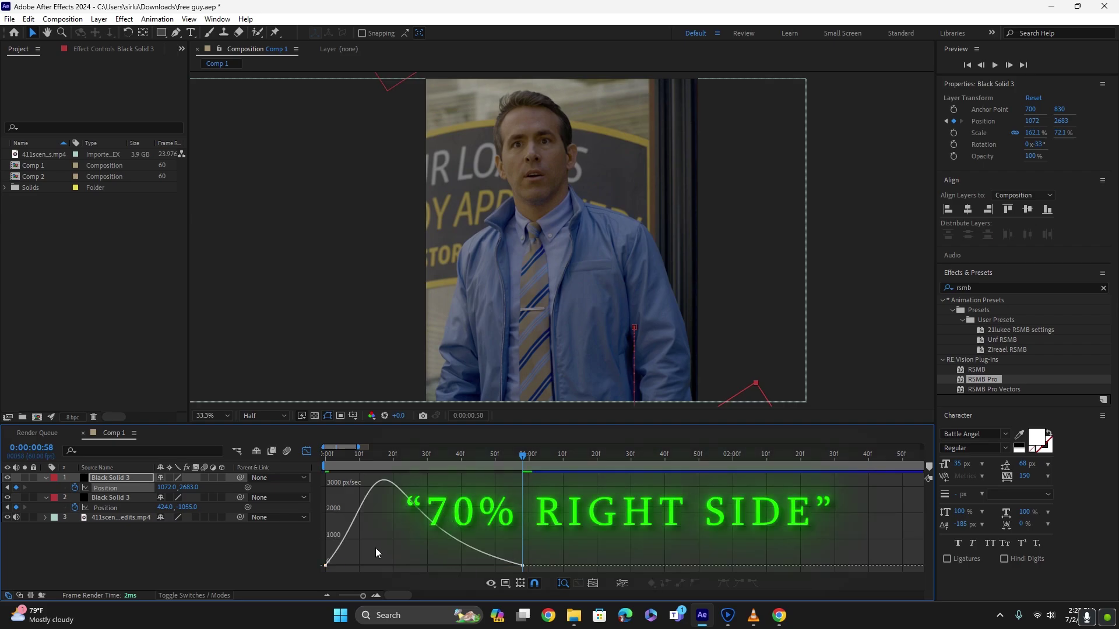
left_click_drag(360, 567, 356, 570)
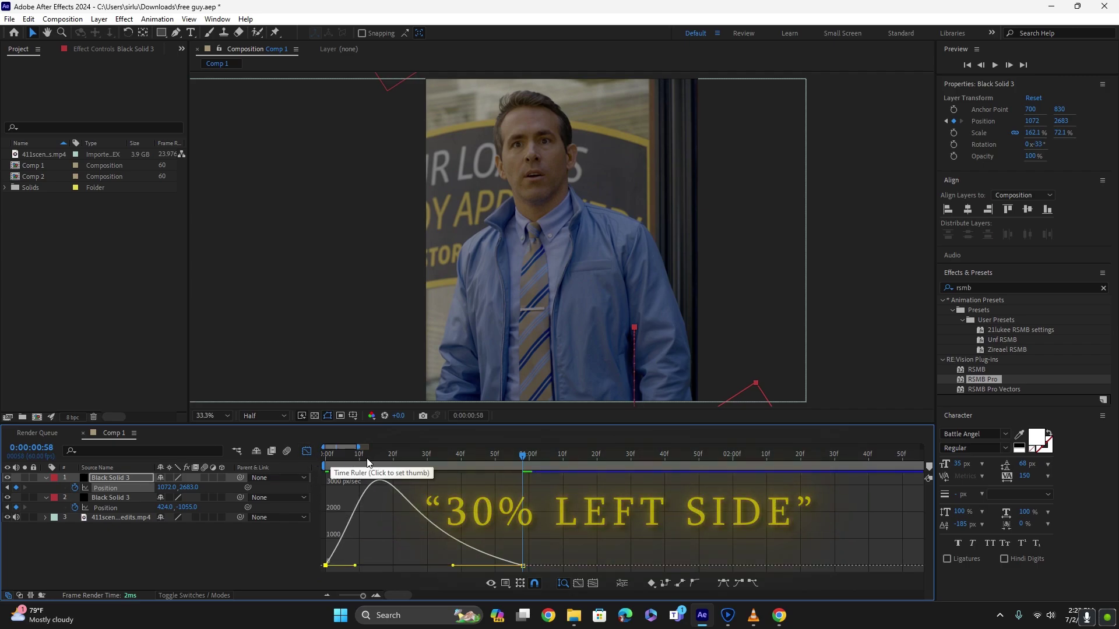
mouse_move(329, 455)
left_mouse_down()
mouse_move(460, 468)
mouse_move(328, 461)
left_mouse_up()
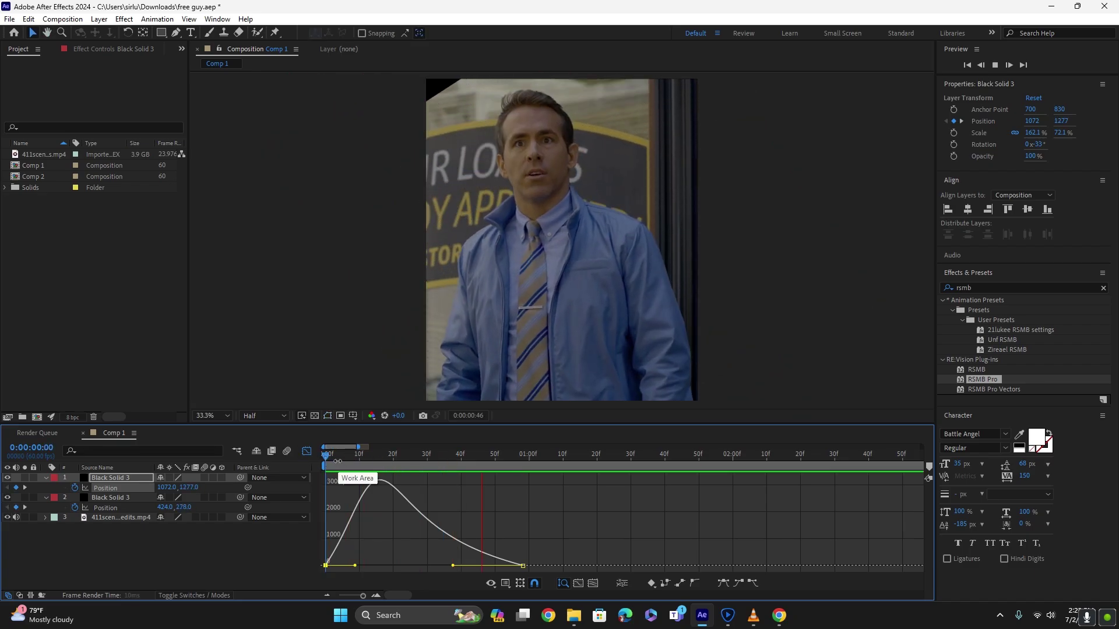
Apply Easy Ease to the second solid's two Position keyframes
left_click(307, 451)
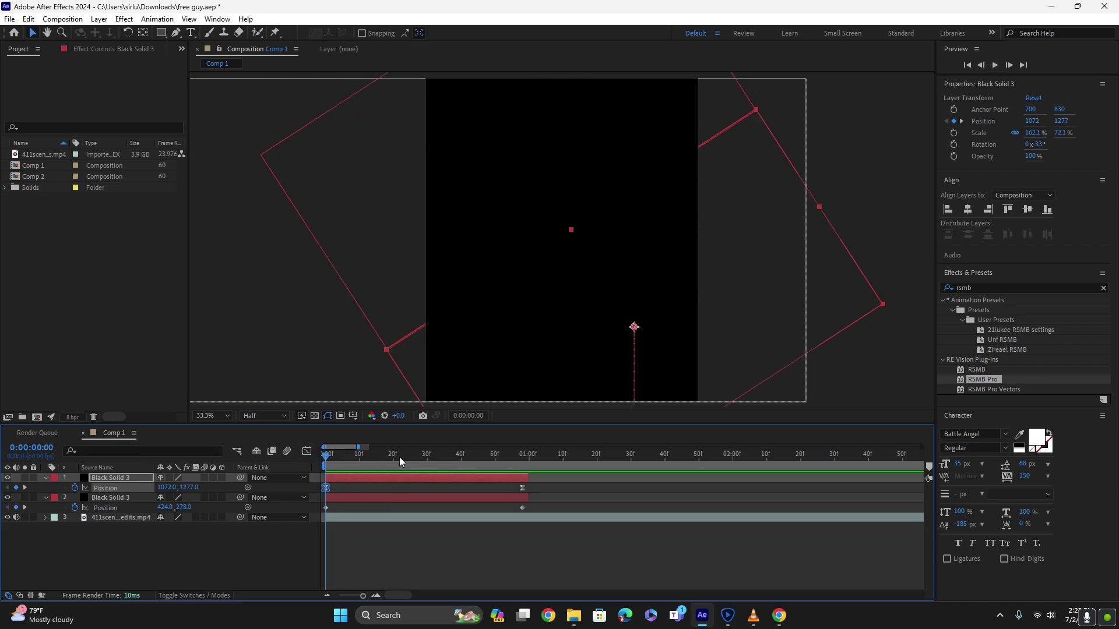
left_click_drag(568, 503, 323, 513)
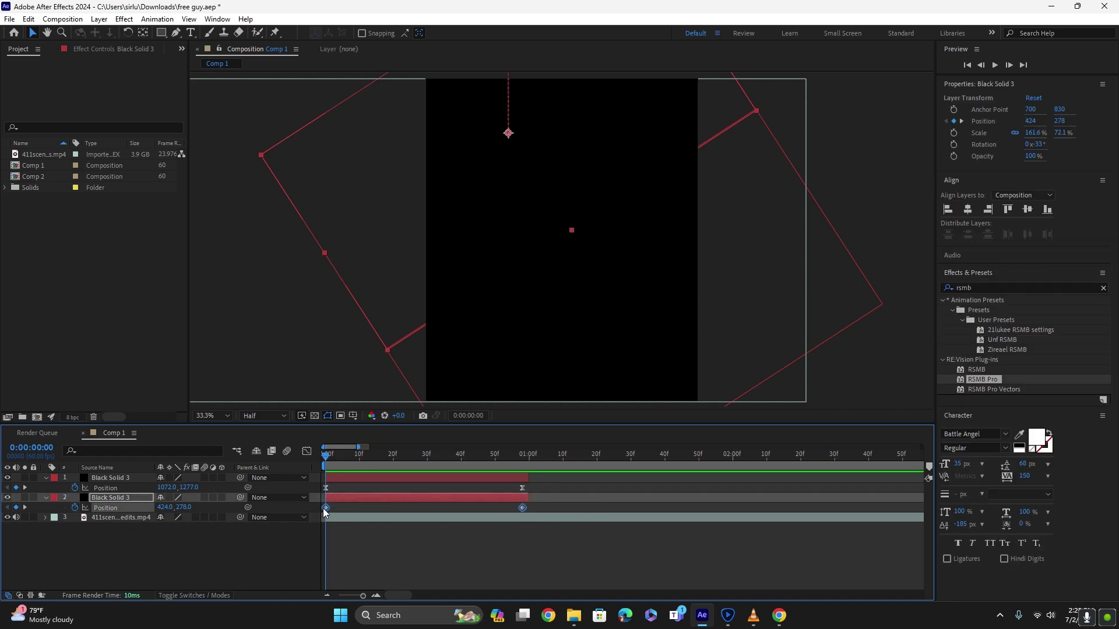
right_click(326, 510)
mouse_move(371, 504)
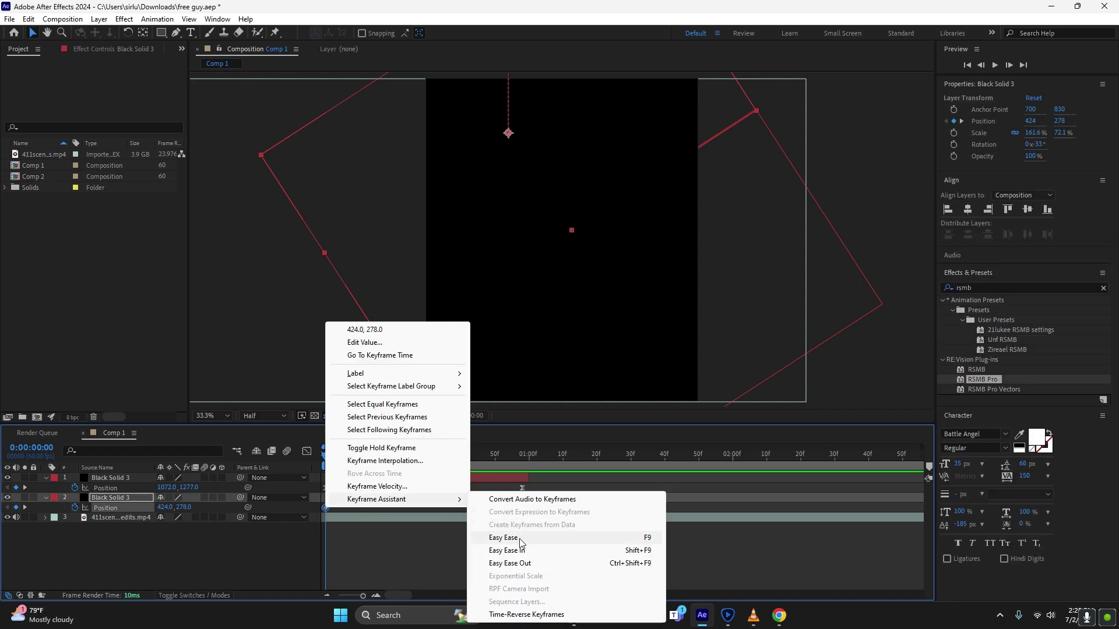
left_click(492, 532)
In the speed graph, set the second solid's influences to about 67% incoming and 36% outgoing
left_click(307, 451)
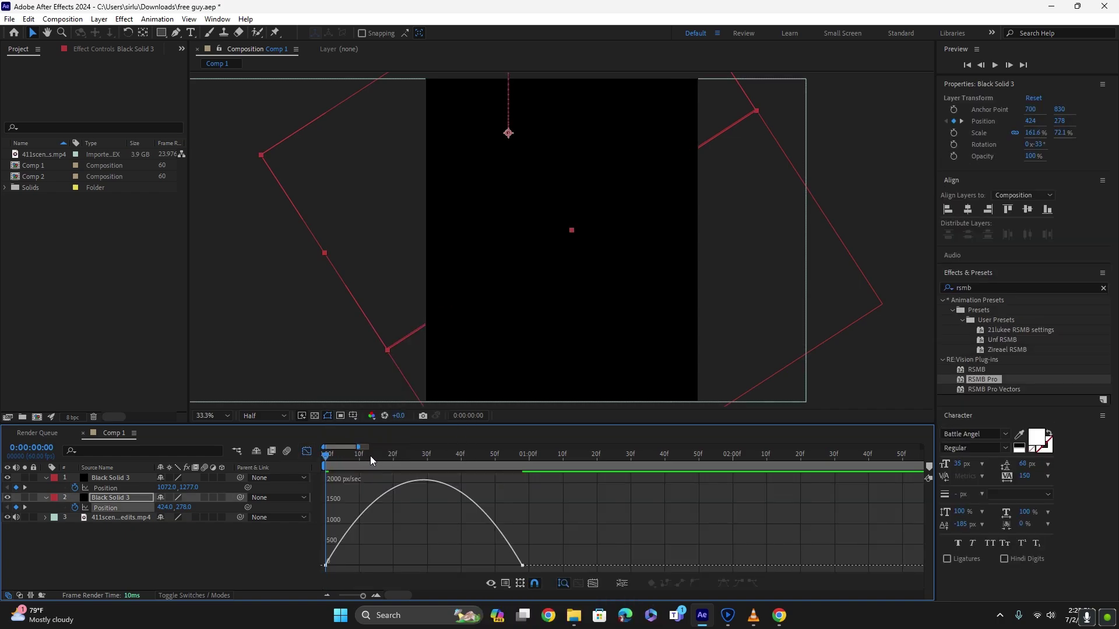
left_click_drag(590, 526, 320, 573)
left_click_drag(490, 565, 453, 568)
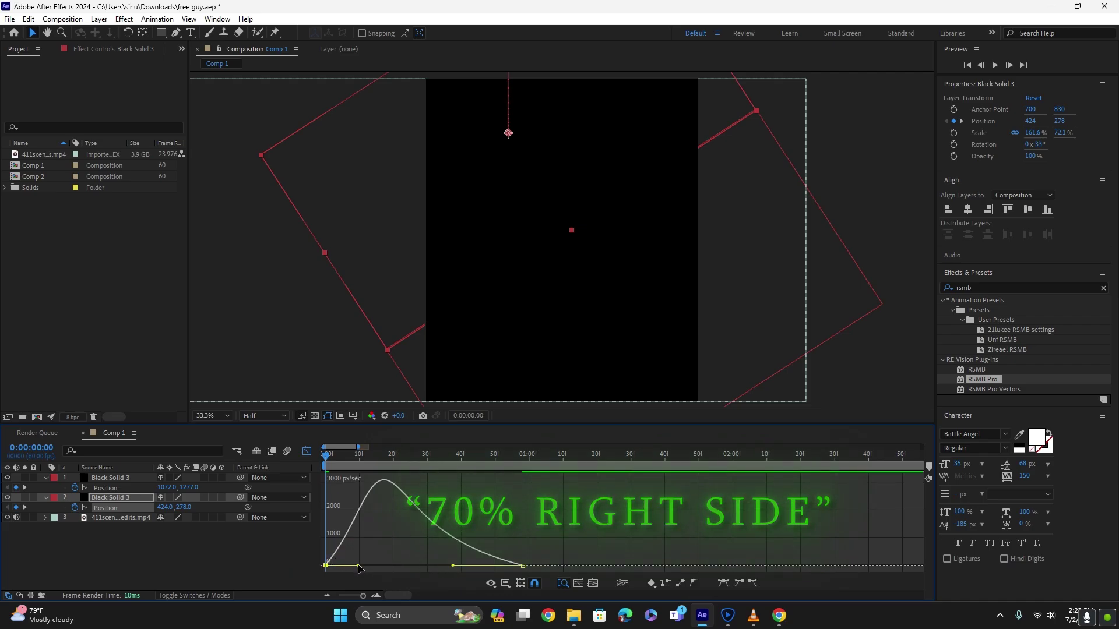
left_click_drag(357, 565, 356, 565)
left_click(306, 450)
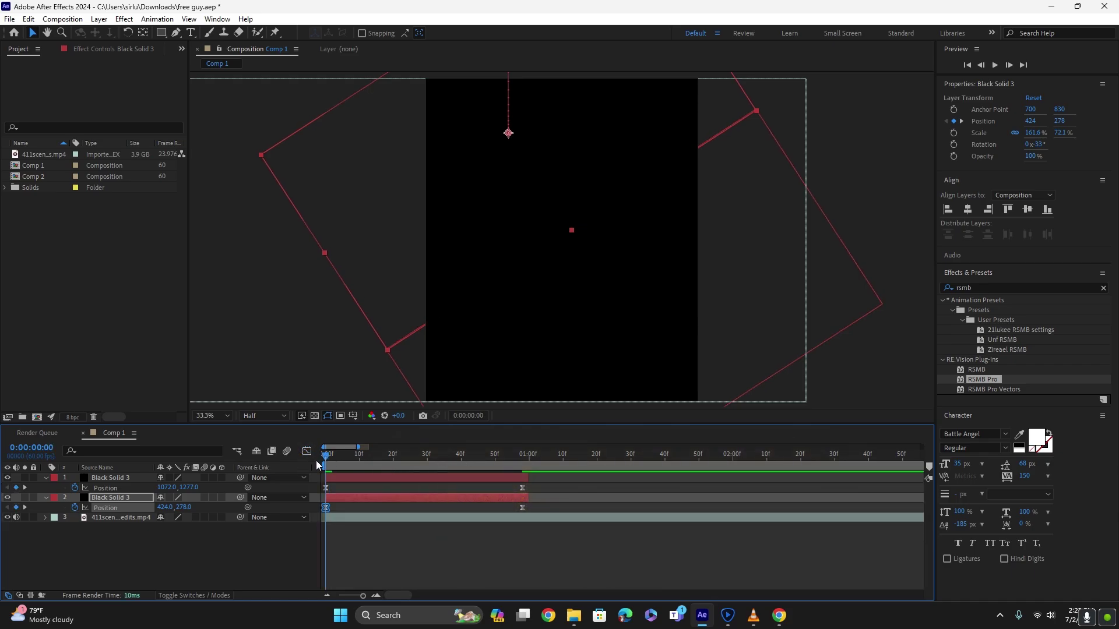
left_click(362, 484)
Enable motion blur on the black solid layers and the composition switch
left_click(334, 482)
left_click(204, 477)
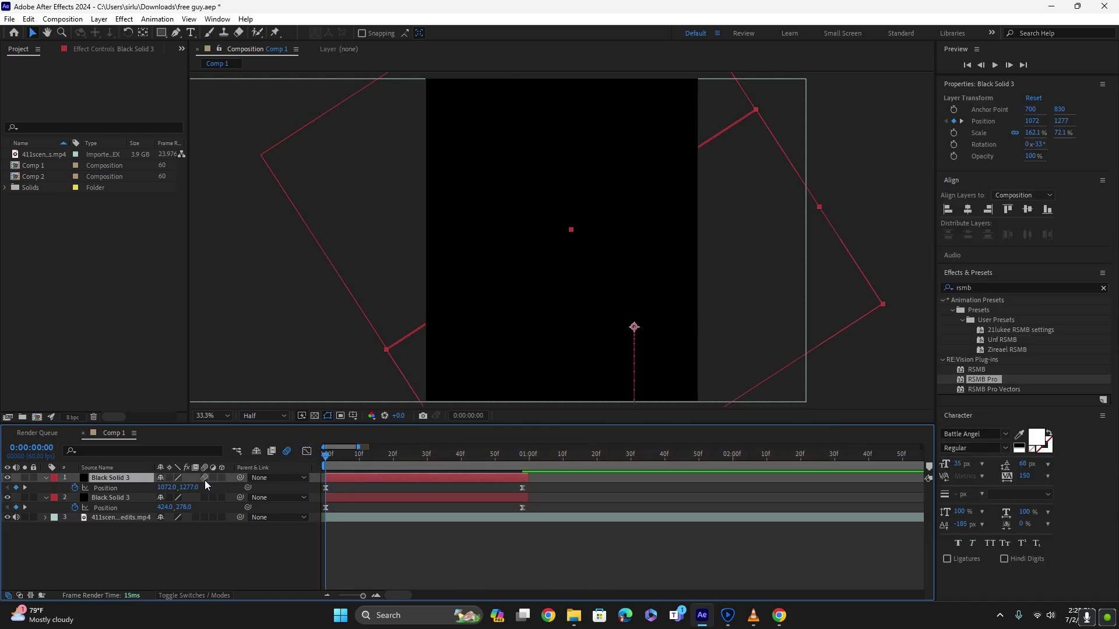
left_click(204, 497)
Preview the split-open reveal, checking frames around 0:00:00:31 and 0:00:01:25
key("space")
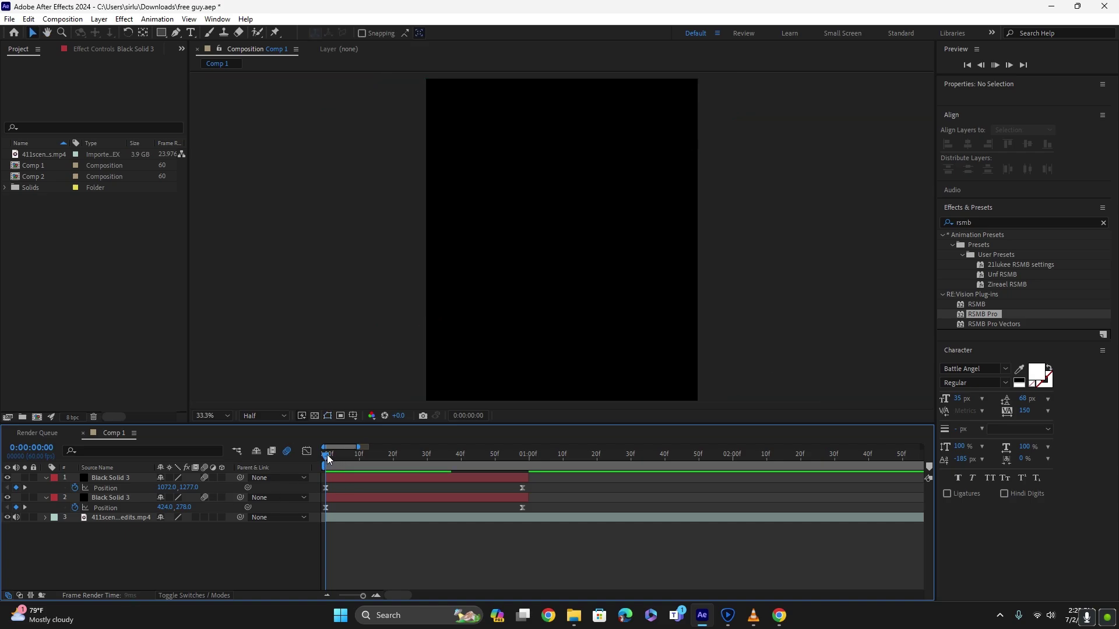
key("space")
key("space")
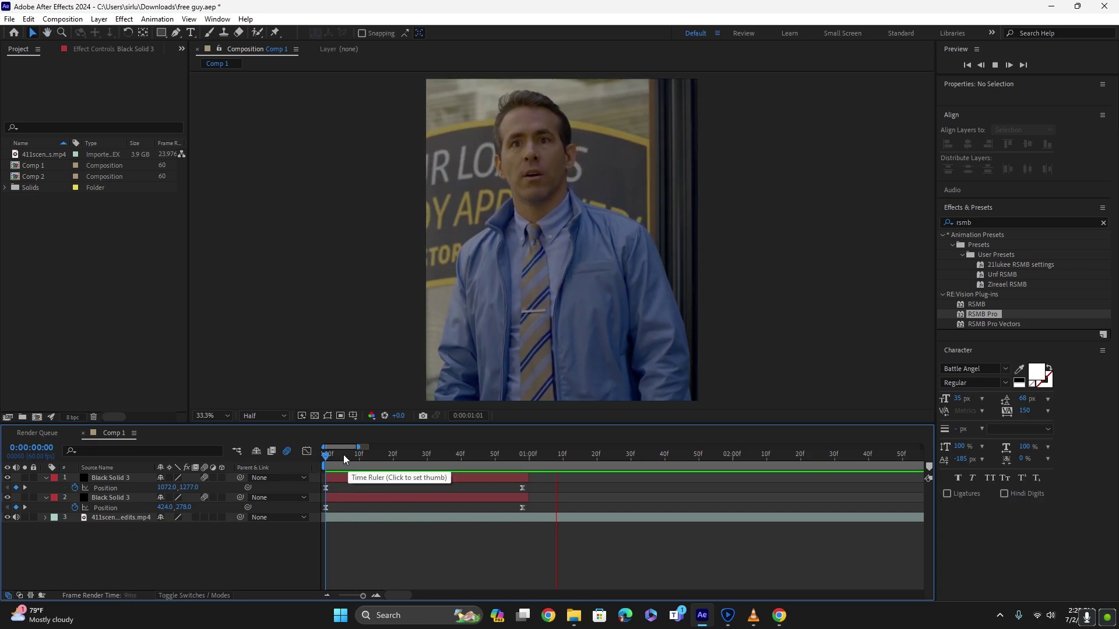
key("space")
left_click(375, 499)
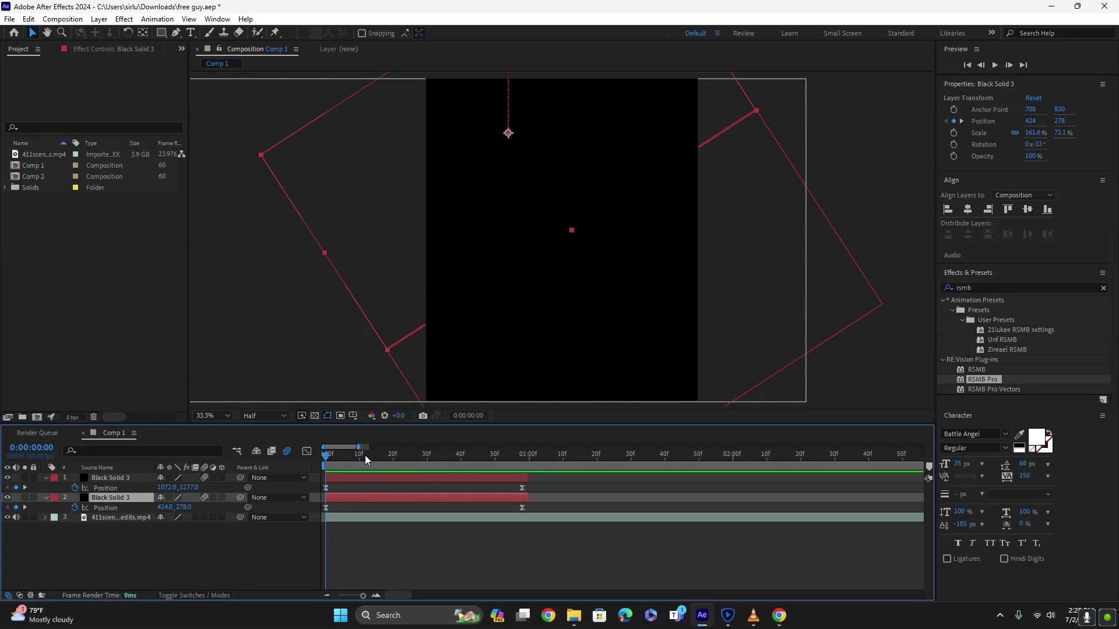
left_click_drag(365, 456, 430, 457)
key("Home")
left_click_drag(360, 463, 666, 461)
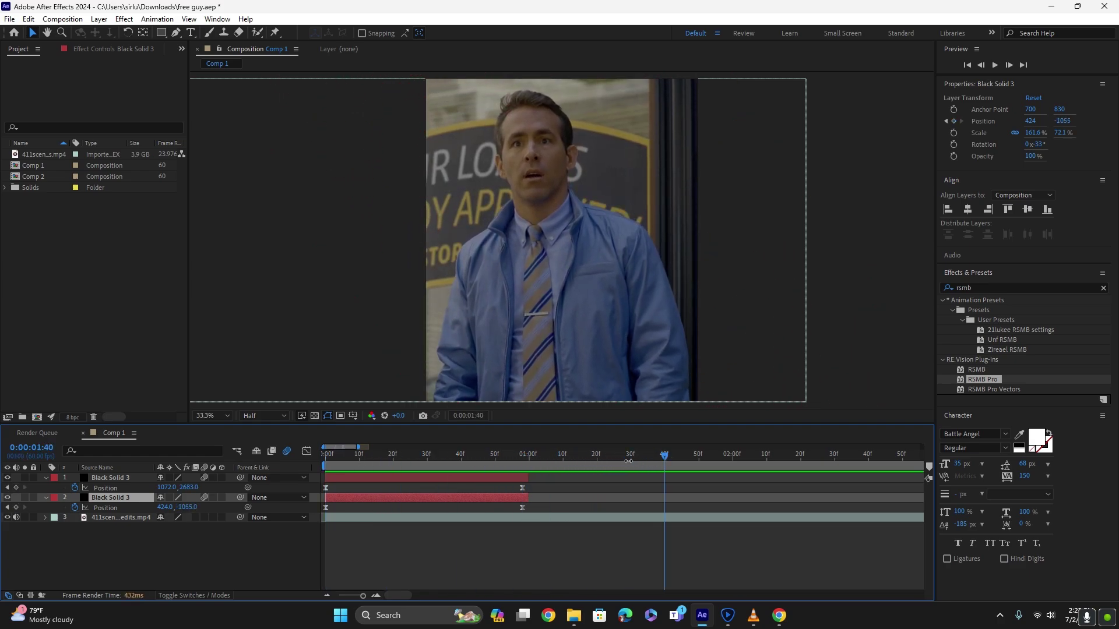
Extend both Black Solid 3 layers and their ending Position keyframes to 0:00:01:40, then return to frame 0
left_click_drag(527, 478, 664, 479)
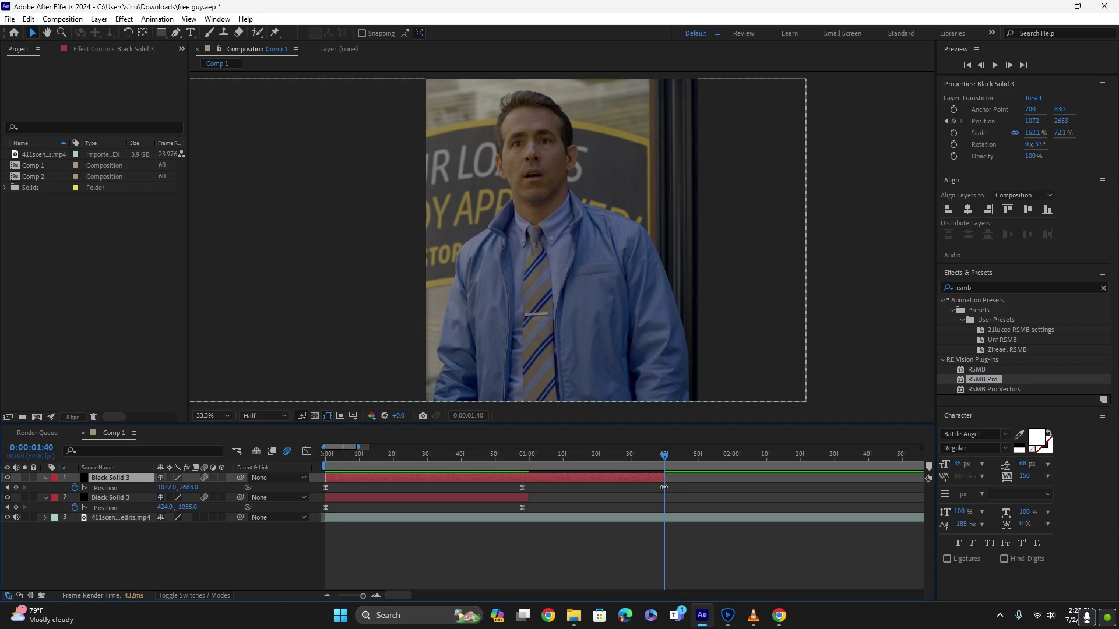
left_click_drag(528, 498, 664, 498)
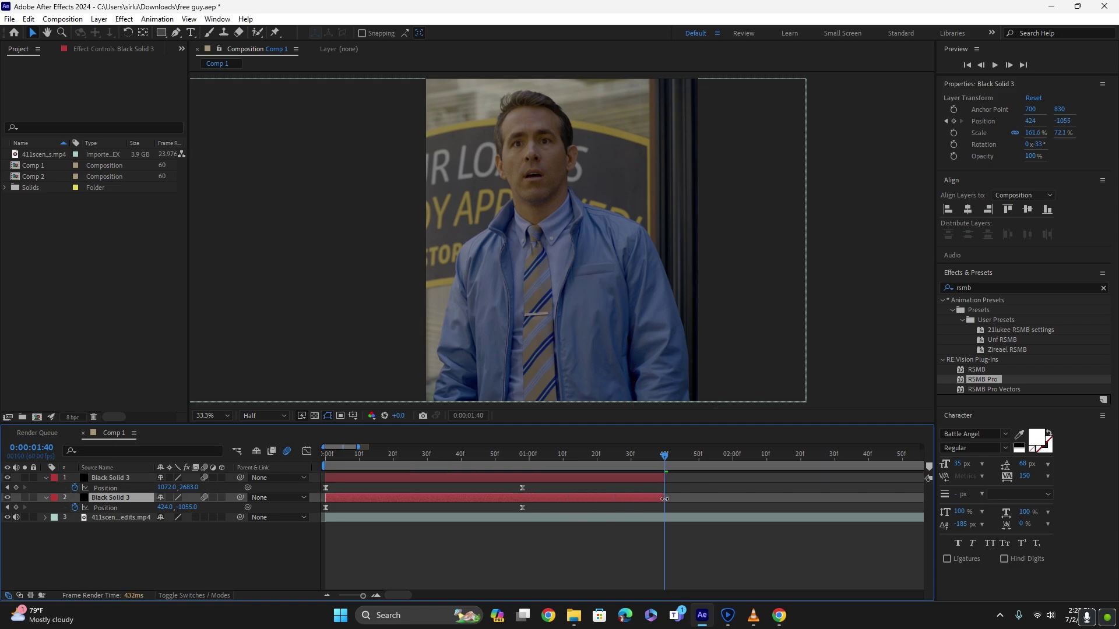
left_click_drag(524, 488, 668, 498)
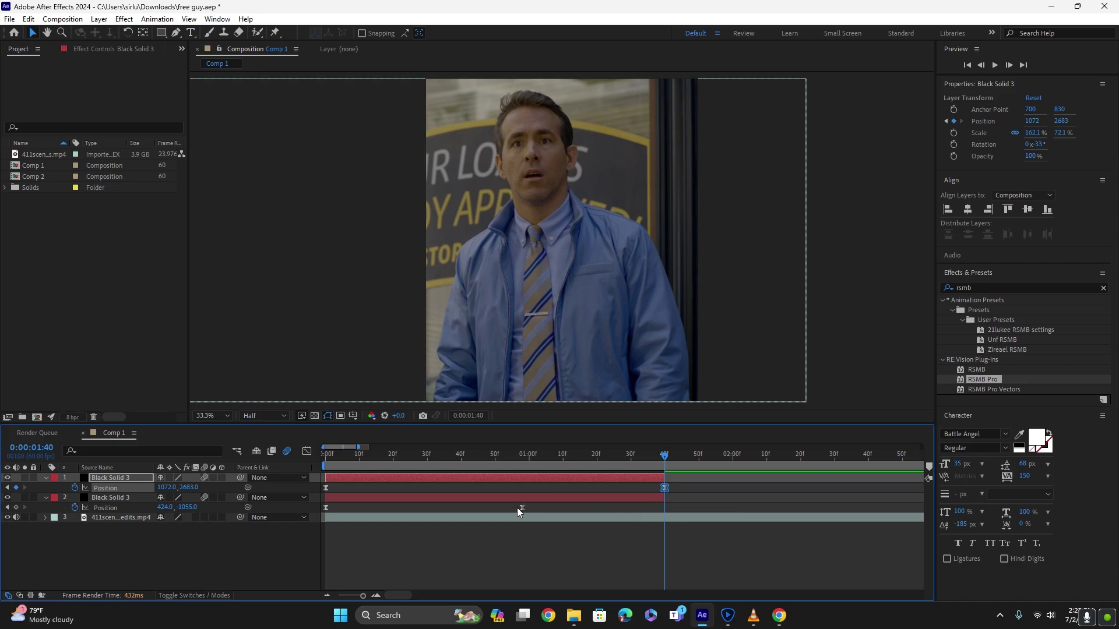
left_click_drag(520, 508, 666, 504)
left_click_drag(664, 454, 275, 452)
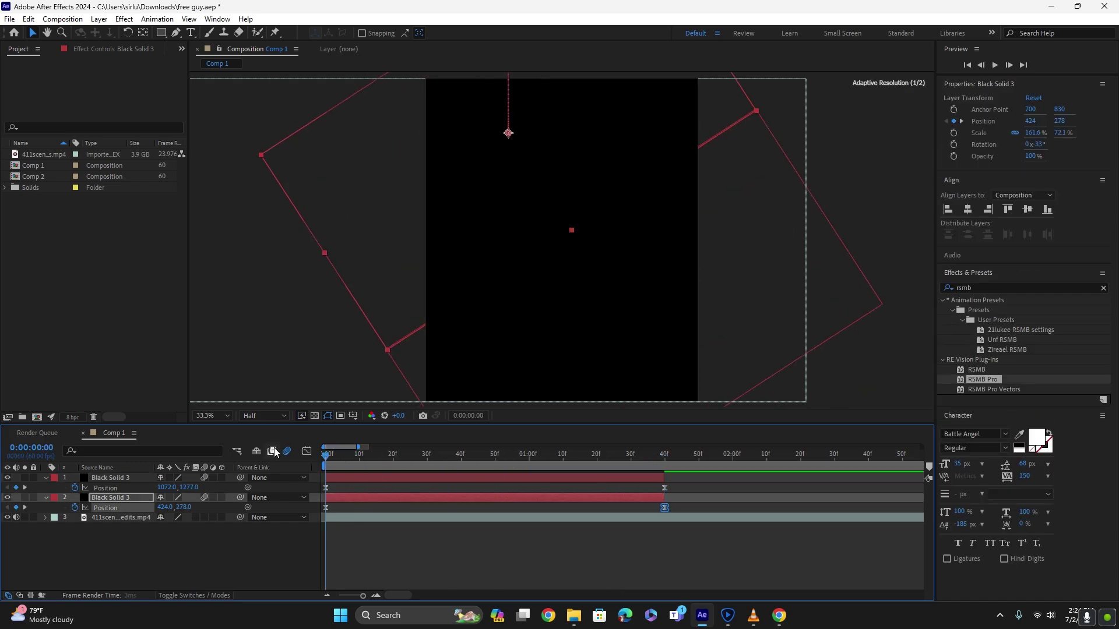
key("space")
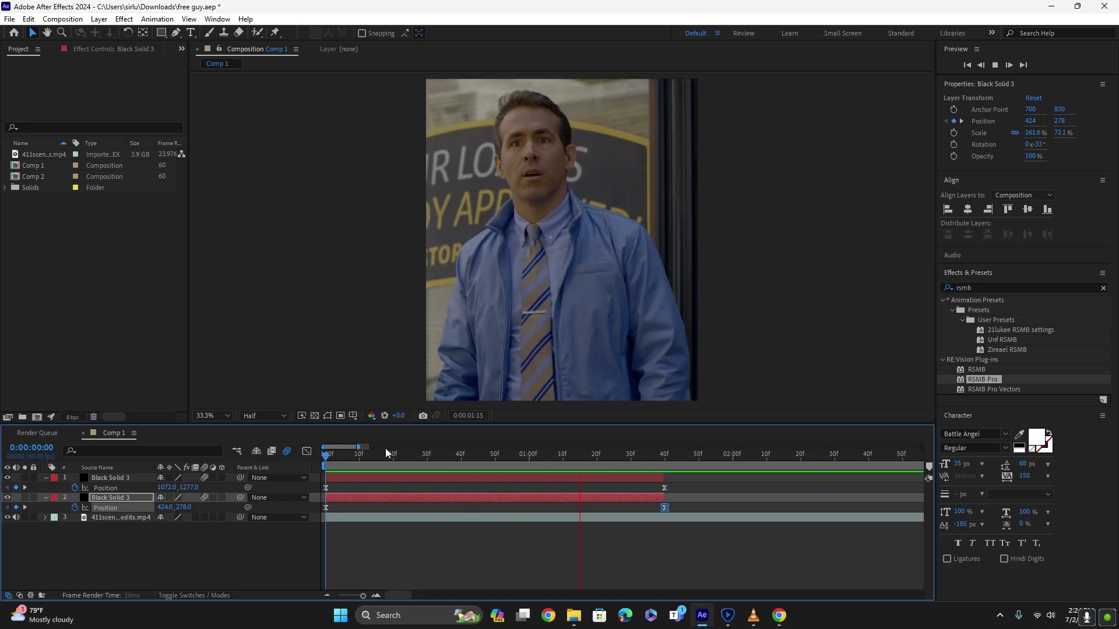
key("space")
key("space")
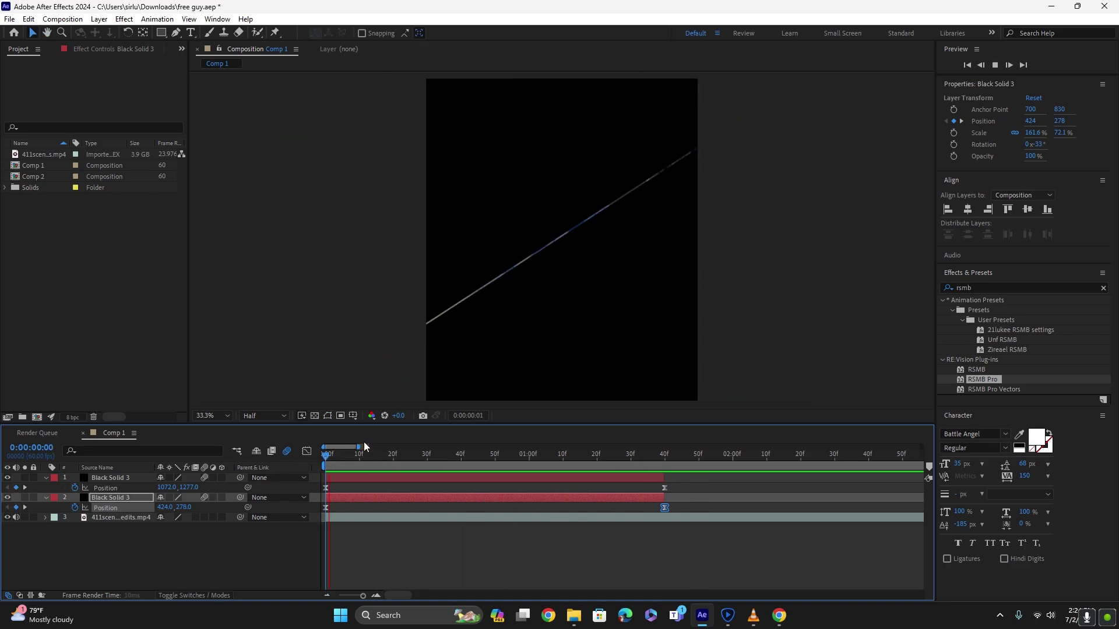
key("space")
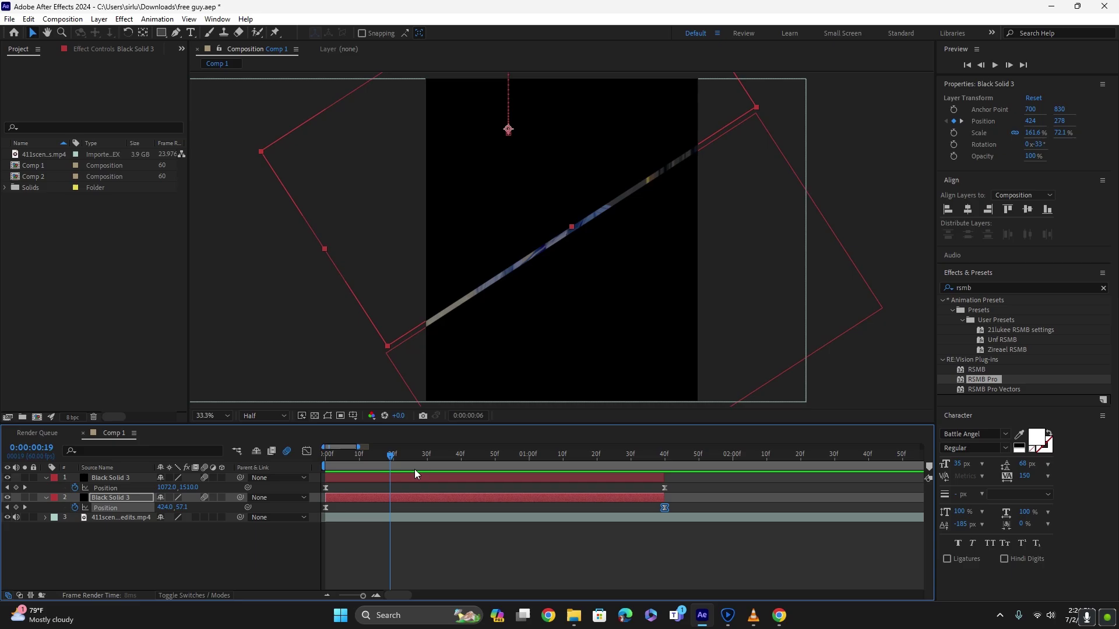
left_click_drag(414, 470, 627, 483)
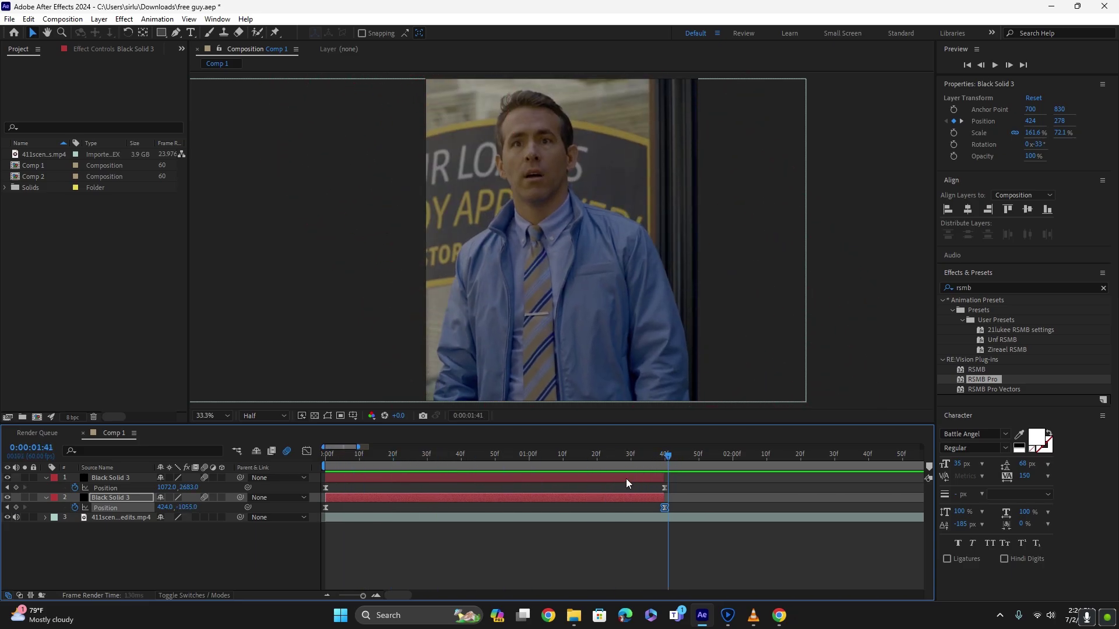
left_click(327, 455)
key("space")
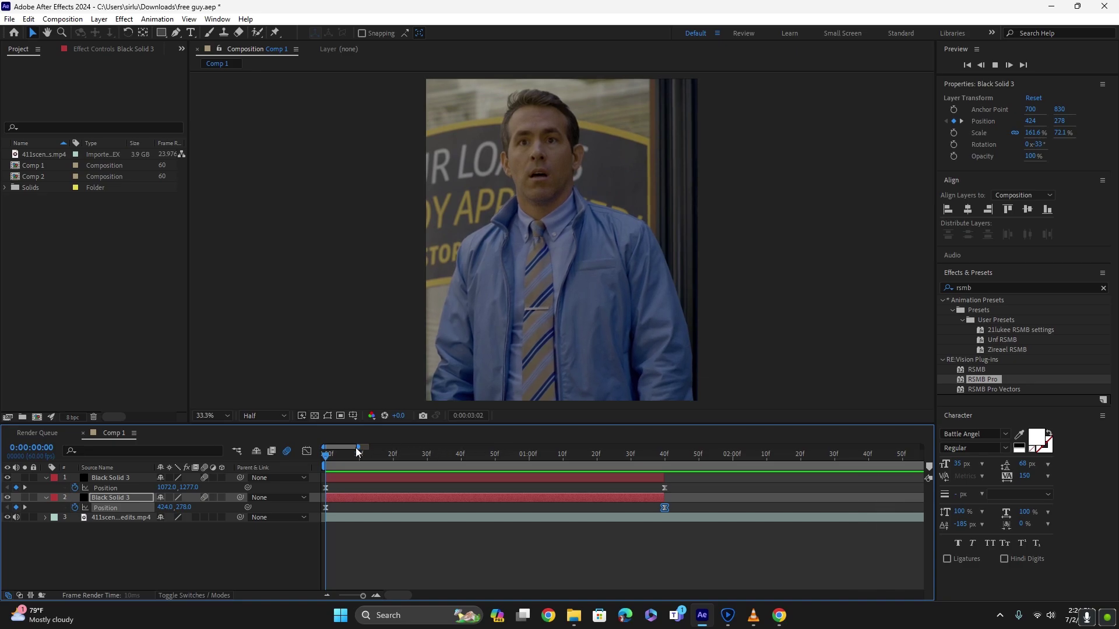
left_click_drag(321, 454, 668, 471)
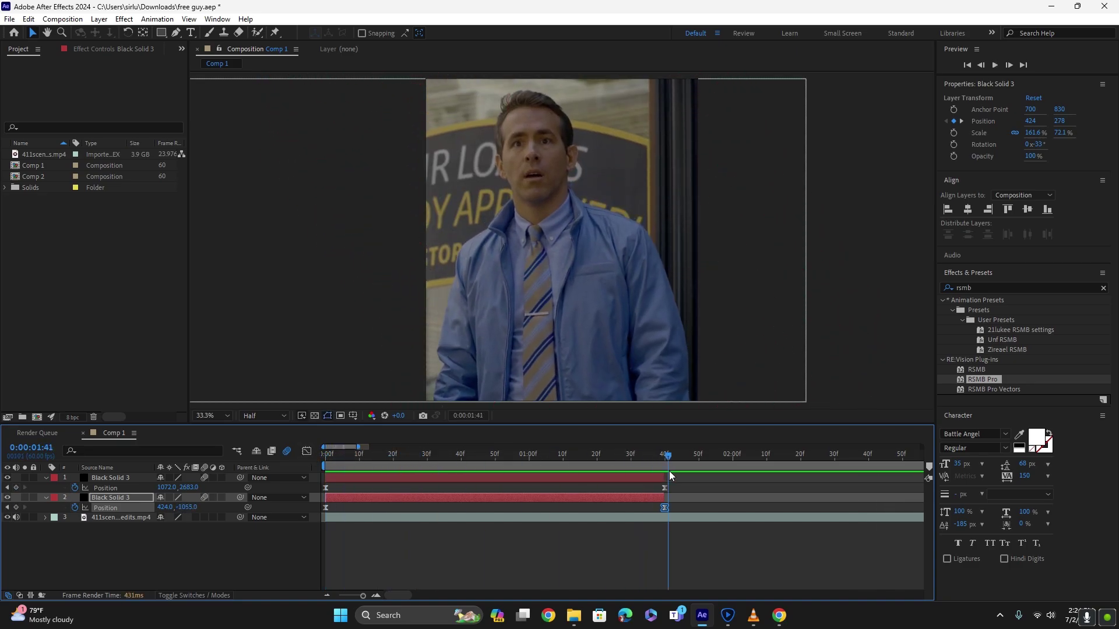
left_click(329, 453)
key("space")
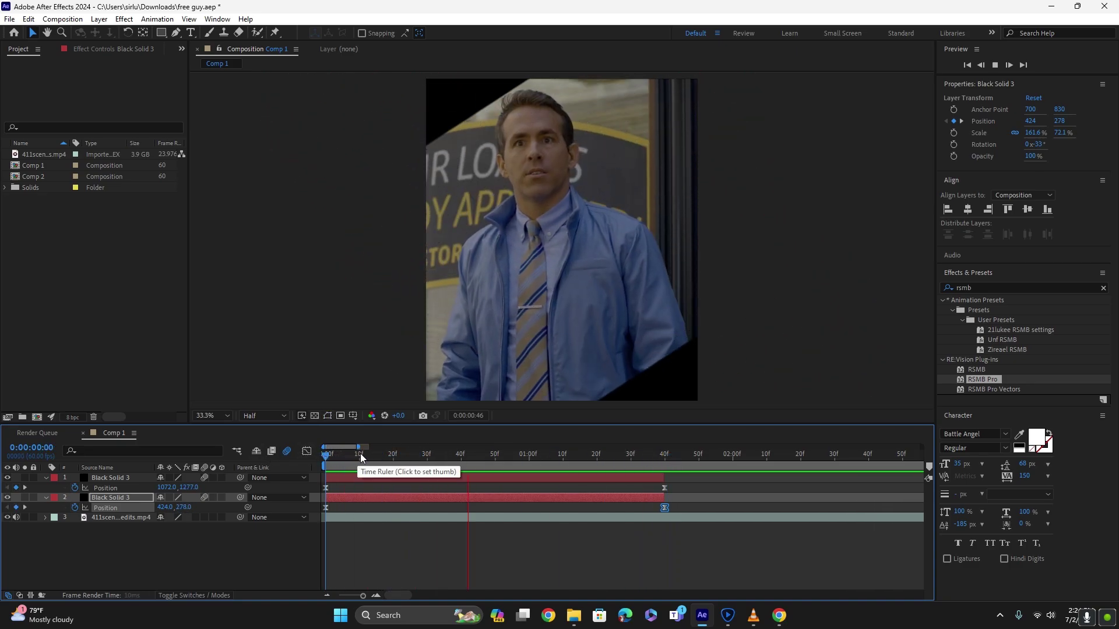
key("space")
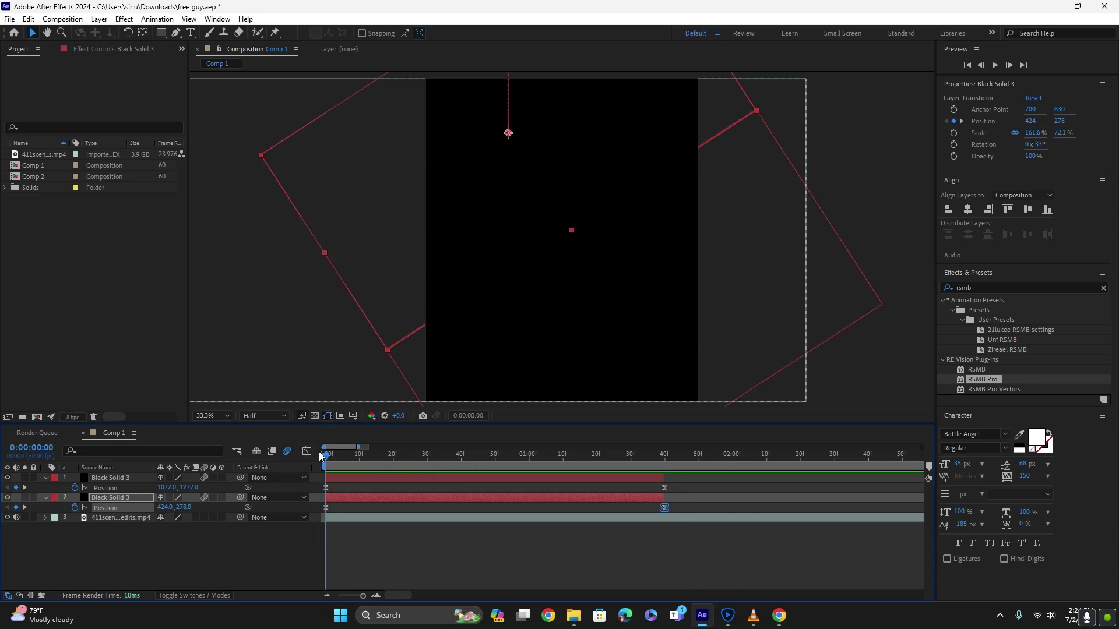
left_click_drag(321, 456, 717, 456)
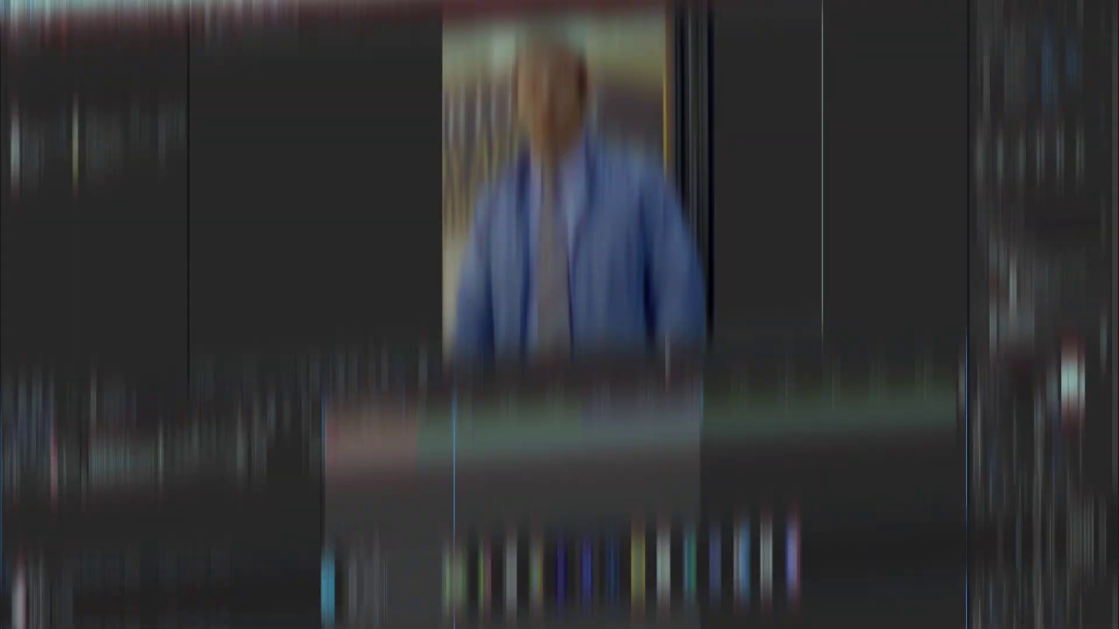